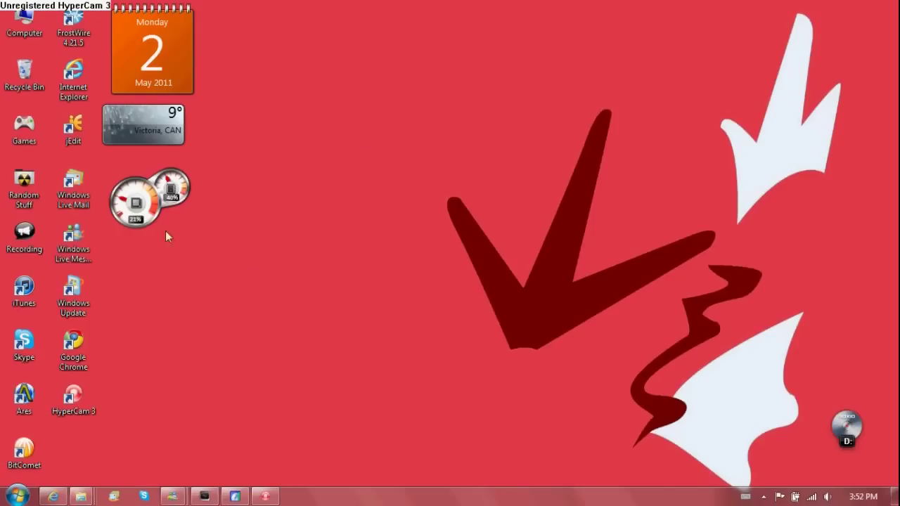
Launch TotalMedia Extreme from the Recording folder, start Record Video, and close the Recording folder window.
double_click(22, 238)
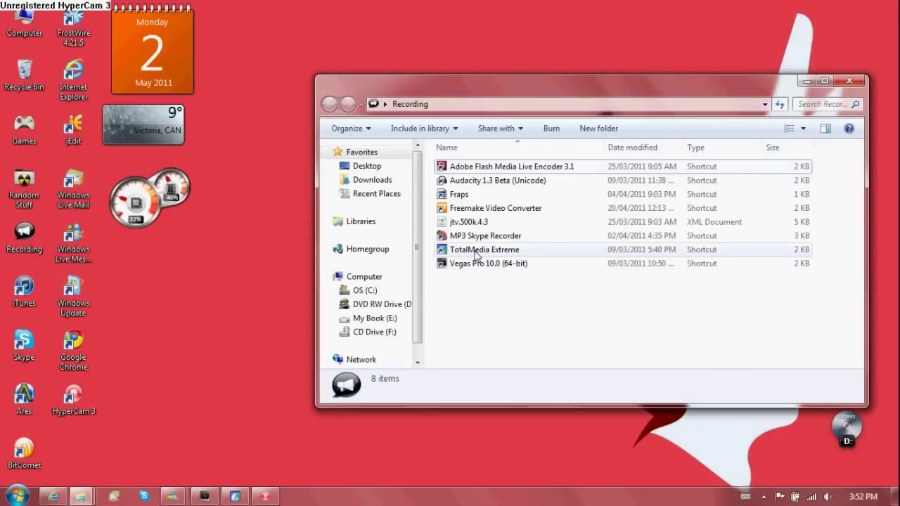
double_click(499, 251)
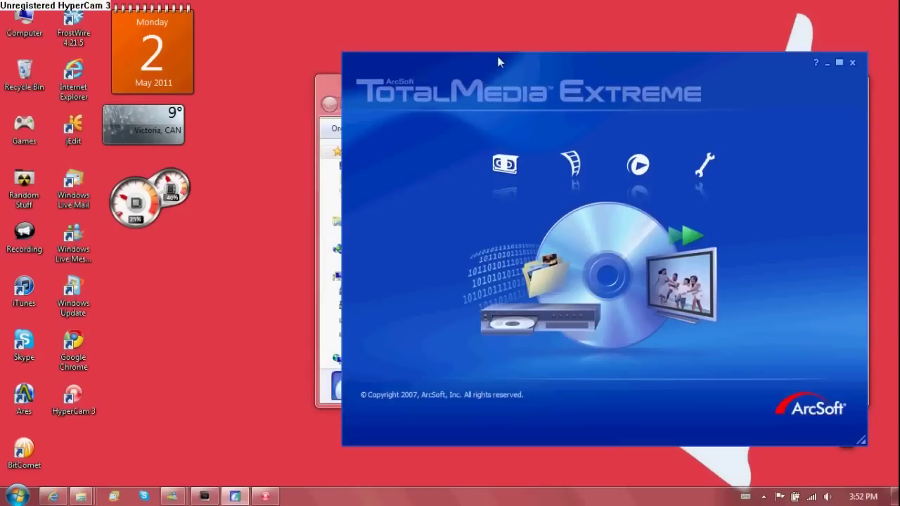
drag(498, 57, 376, 42)
click(382, 149)
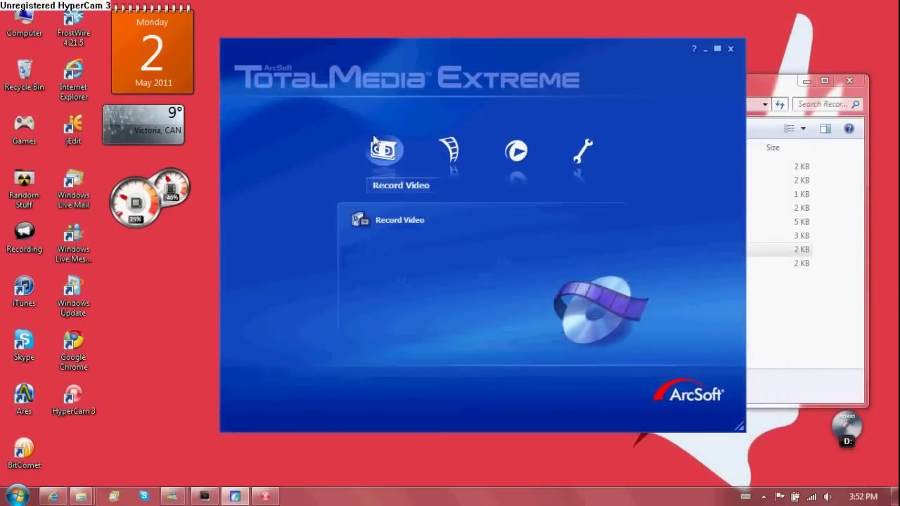
click(849, 81)
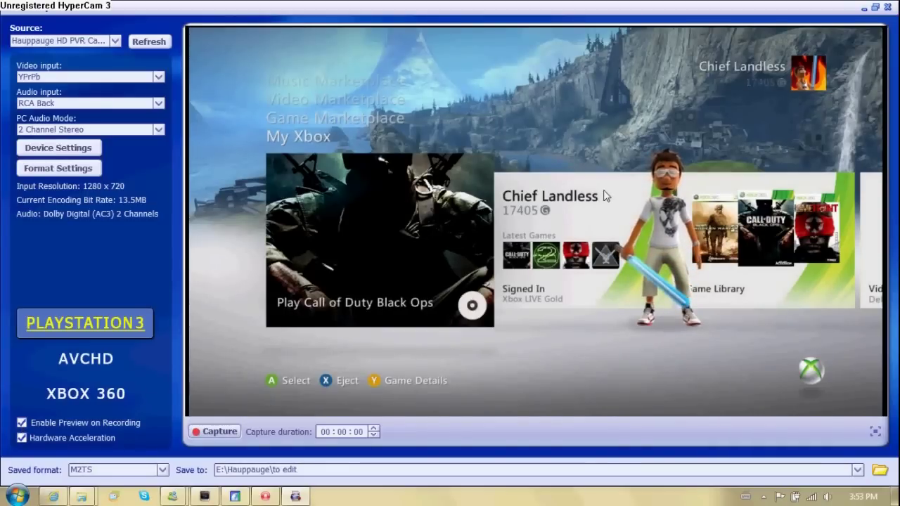
click(22, 422)
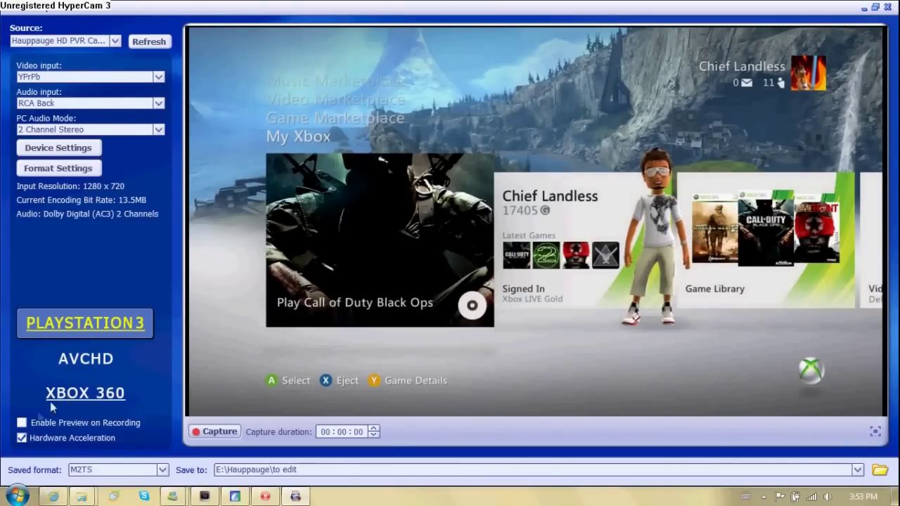
click(21, 422)
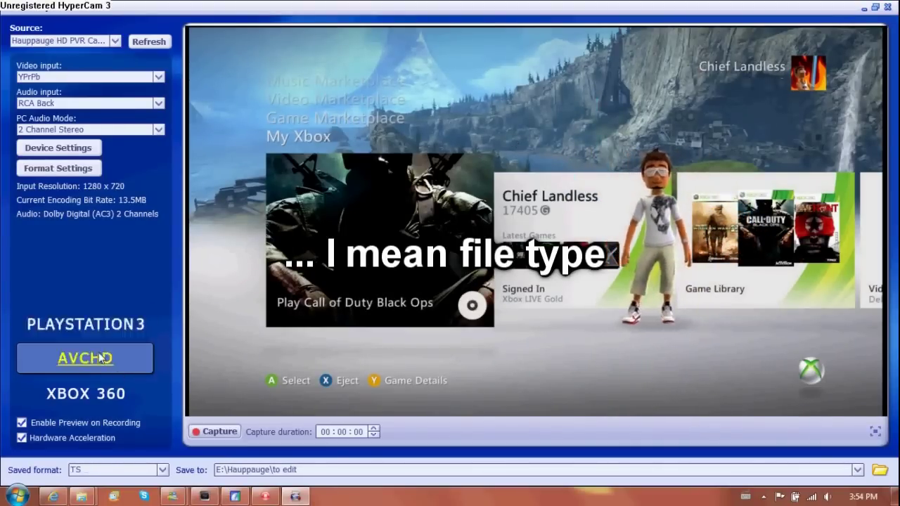
click(85, 392)
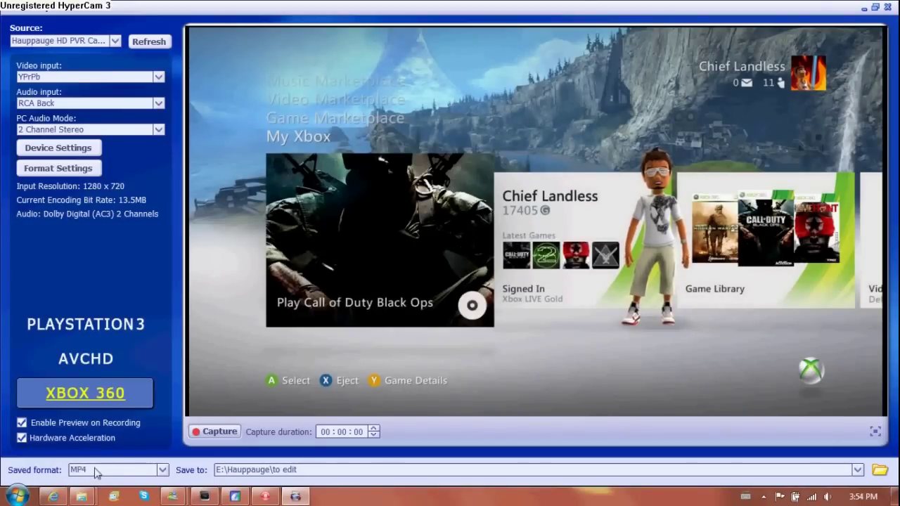
click(85, 324)
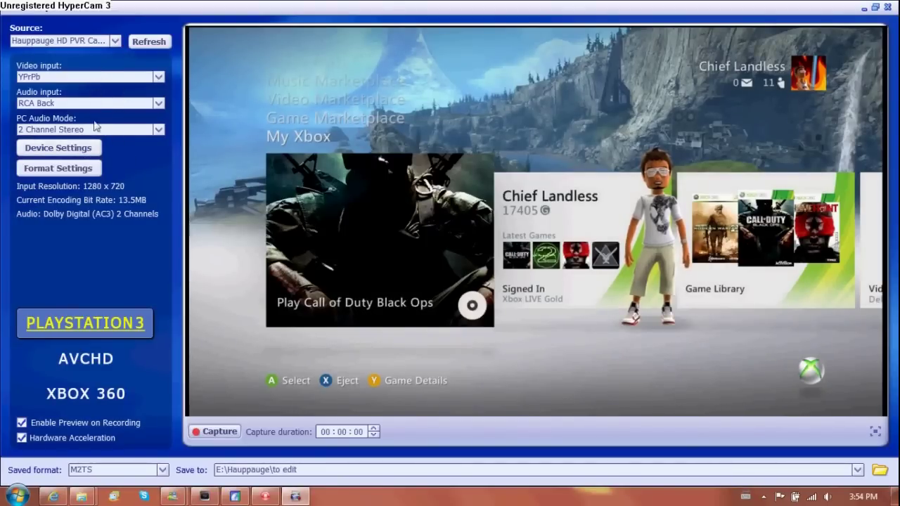
click(59, 147)
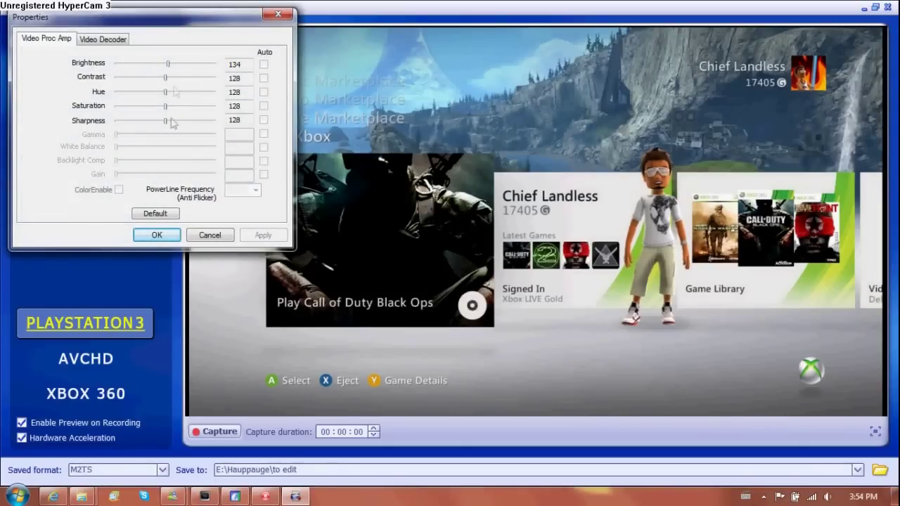
click(92, 39)
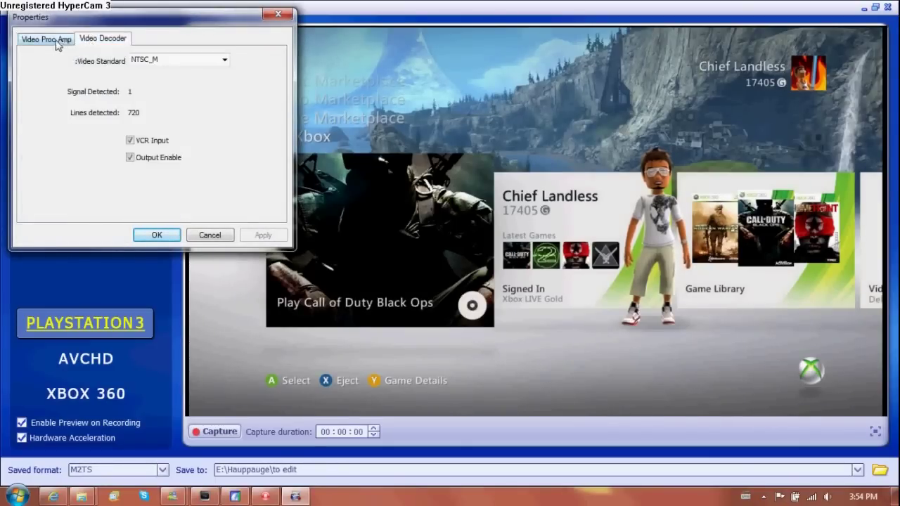
click(57, 40)
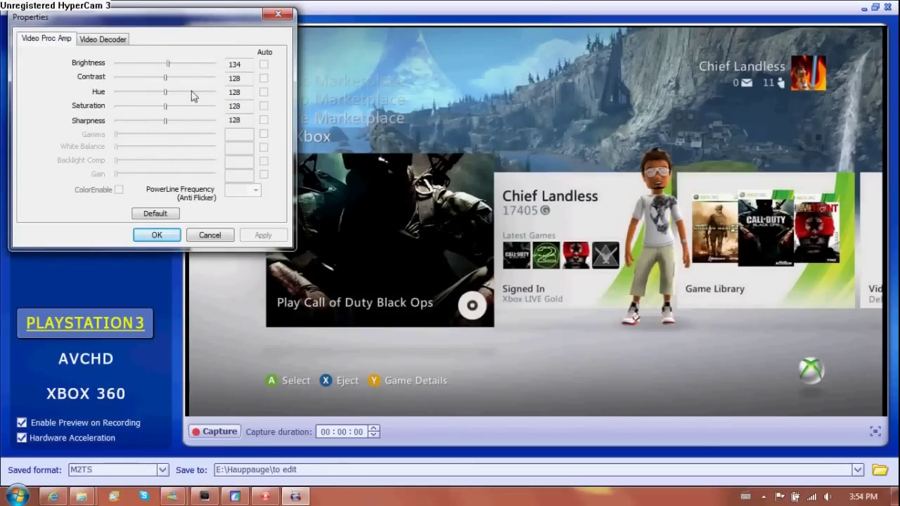
click(279, 15)
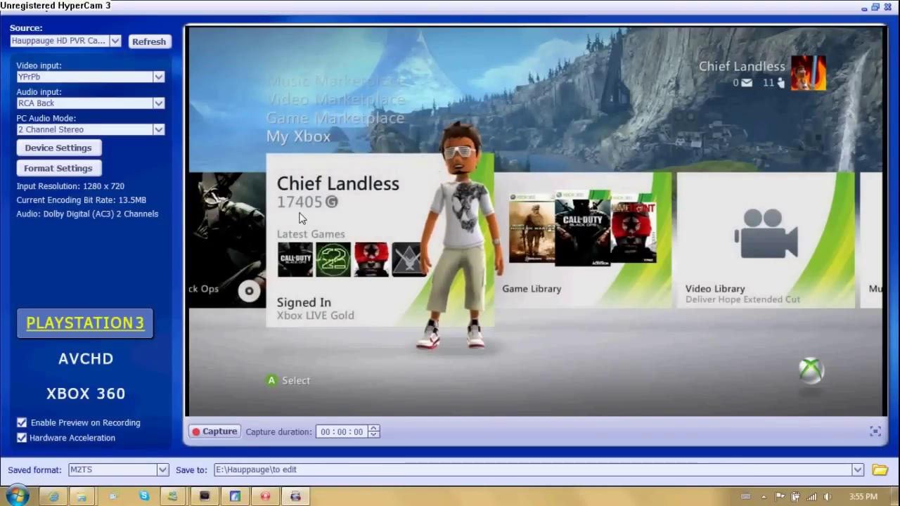
click(94, 172)
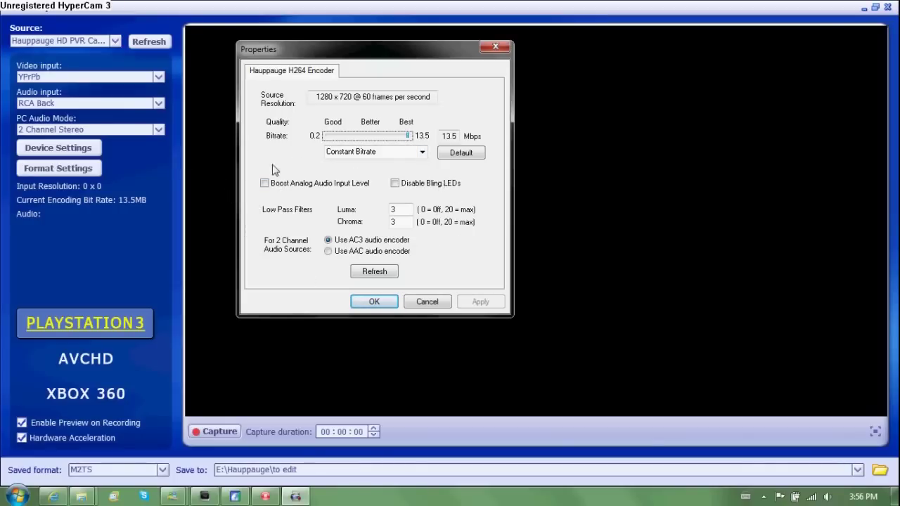
click(373, 302)
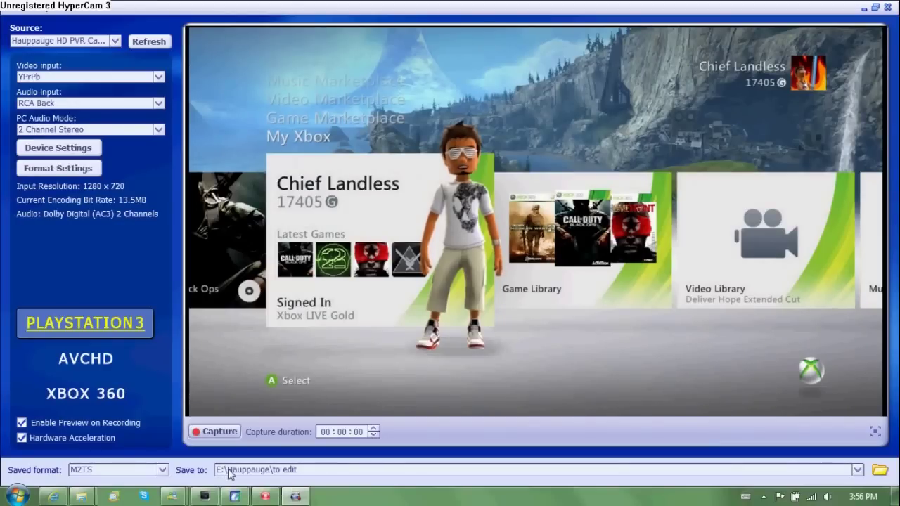
click(857, 475)
click(856, 475)
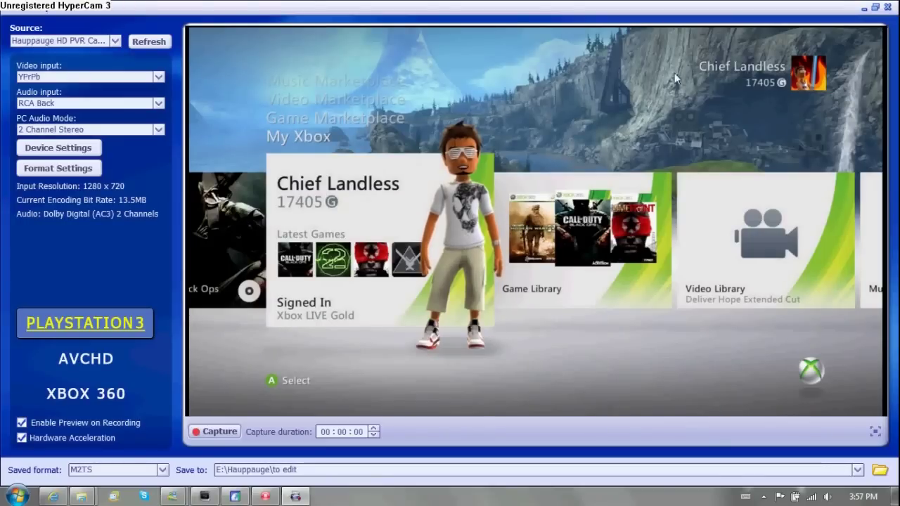
Close the Capture Module and TotalMedia Extreme, then bring Sony Vegas Pro 10 to the front.
click(875, 7)
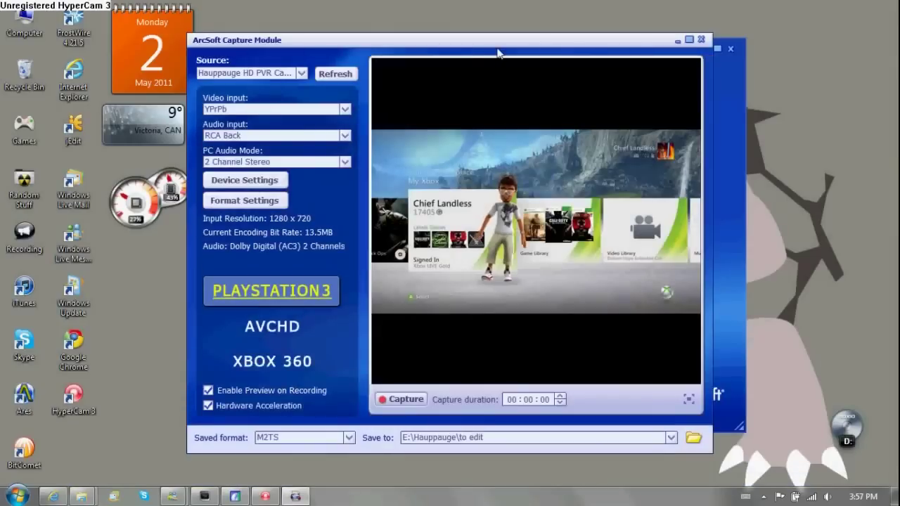
drag(470, 60, 495, 49)
click(697, 42)
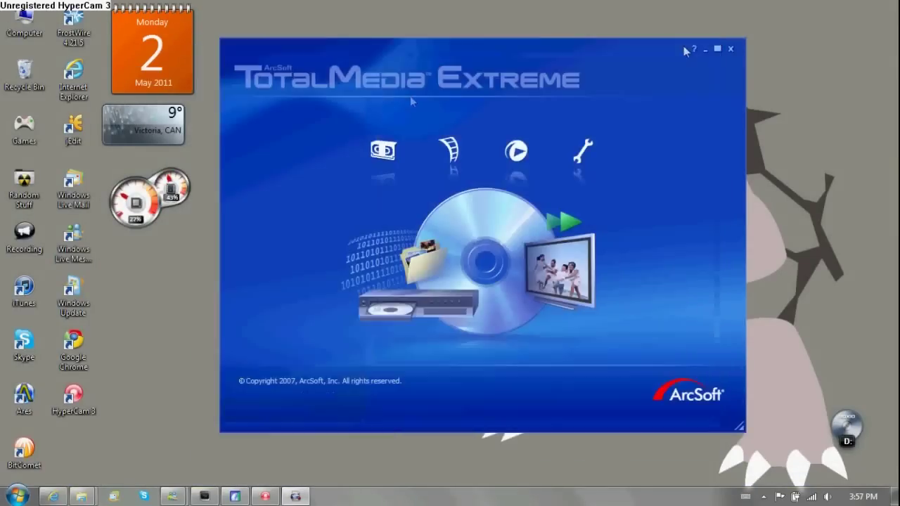
click(730, 49)
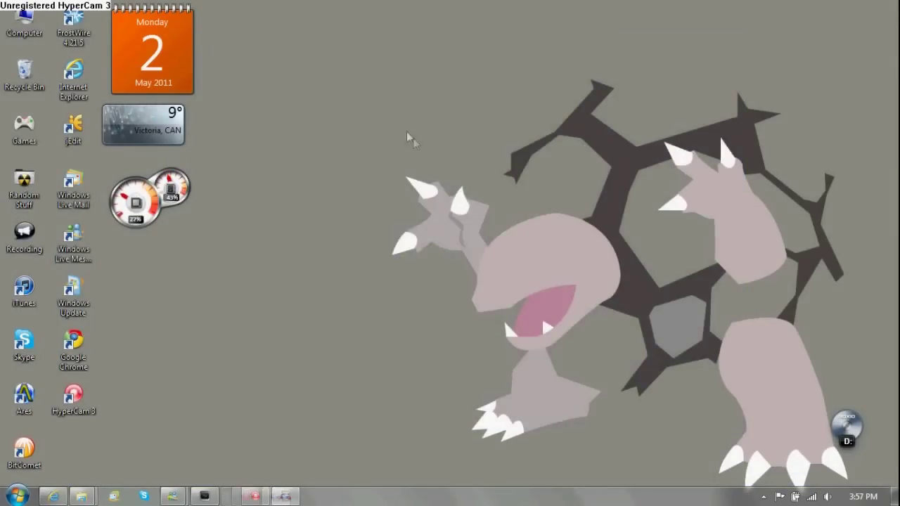
mouse_move(270, 496)
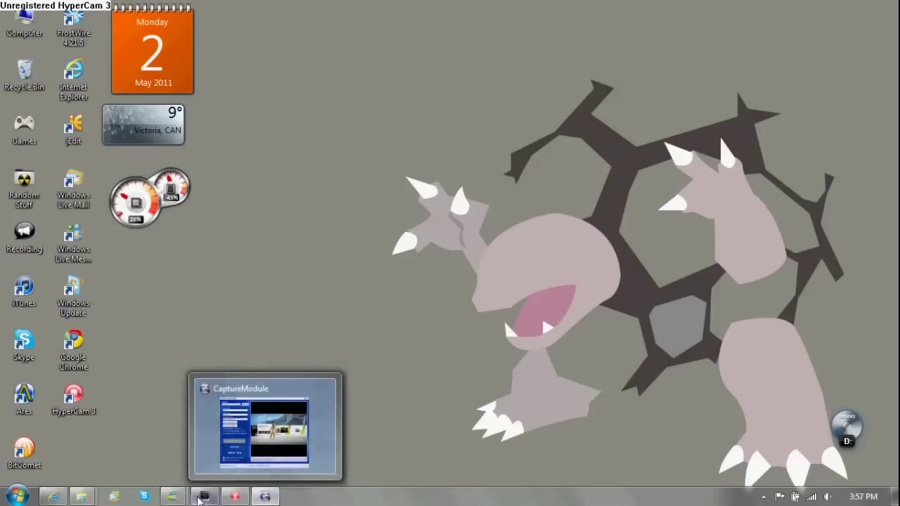
click(203, 497)
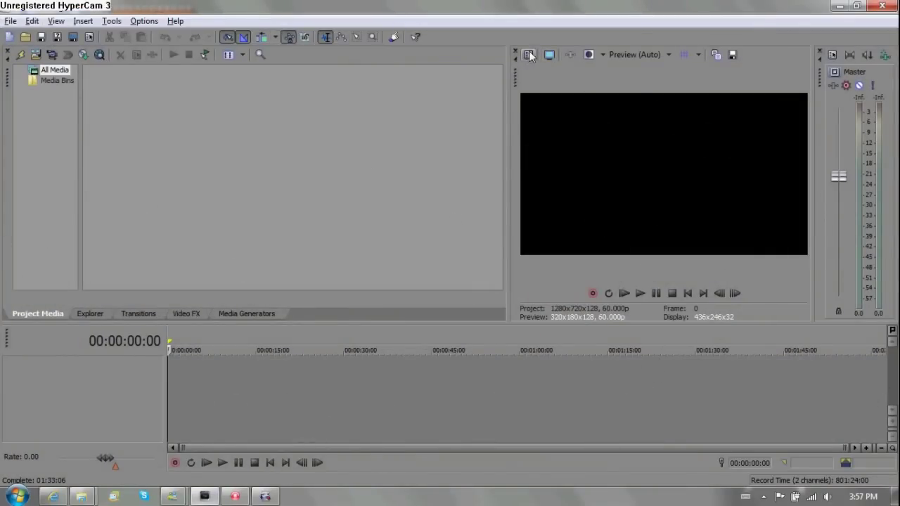
Set the project video to 32-bit floating point (full range) pixel format with Gaussian motion blur.
click(530, 56)
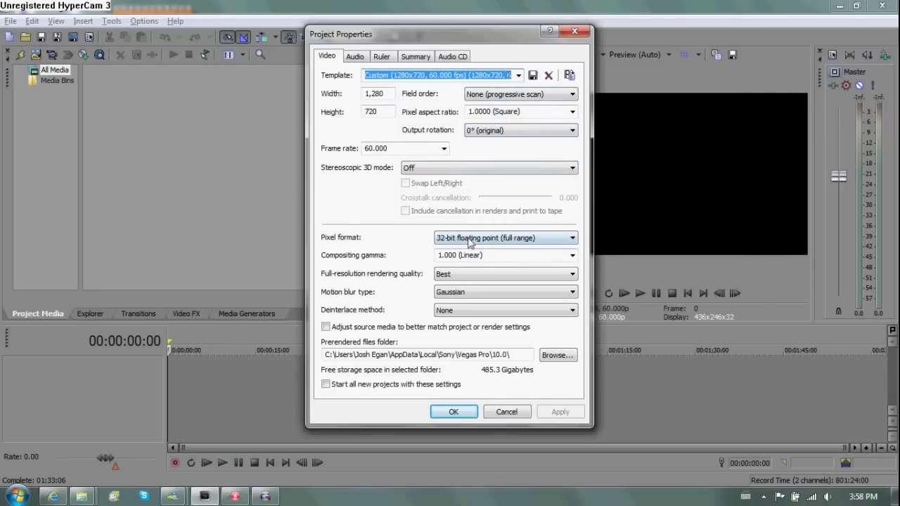
click(520, 243)
click(500, 267)
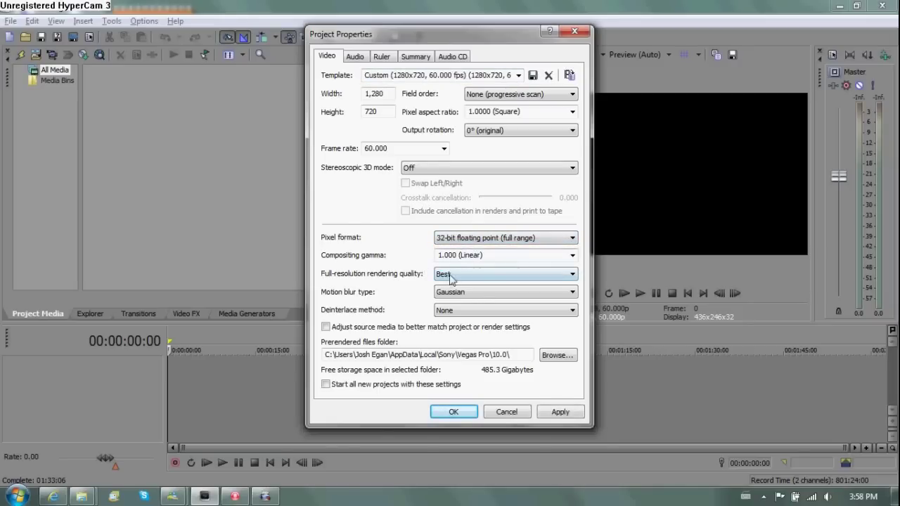
click(470, 294)
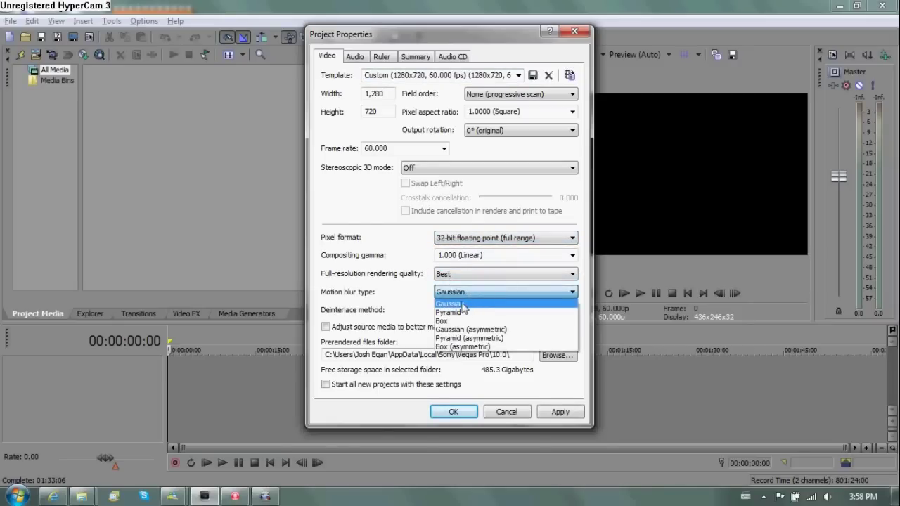
click(463, 305)
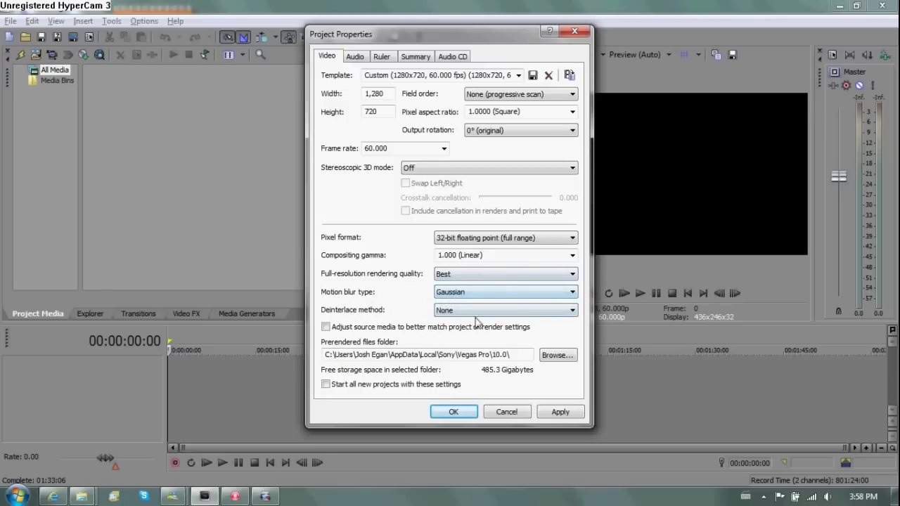
Keep the project audio sample rate at 44,100 Hz and review the Ruler, Summary and Audio CD tabs.
click(356, 59)
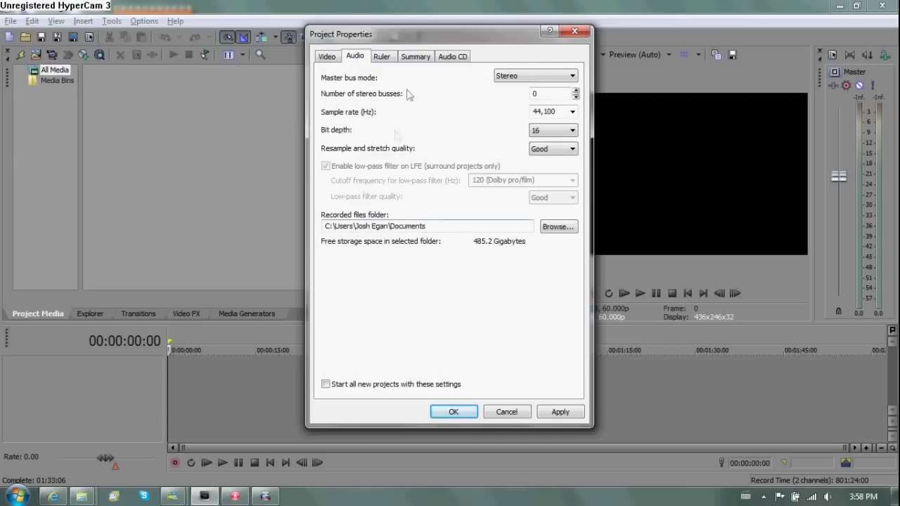
click(573, 112)
click(509, 133)
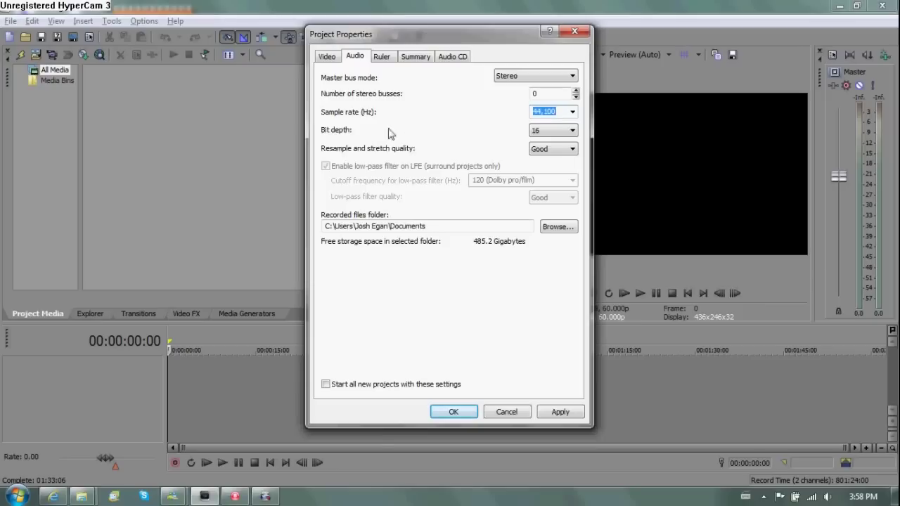
click(376, 57)
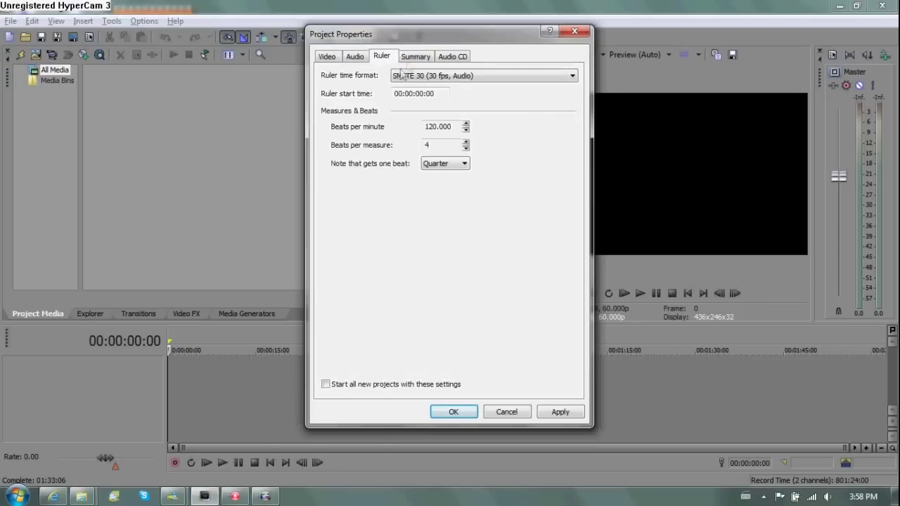
click(415, 57)
click(452, 57)
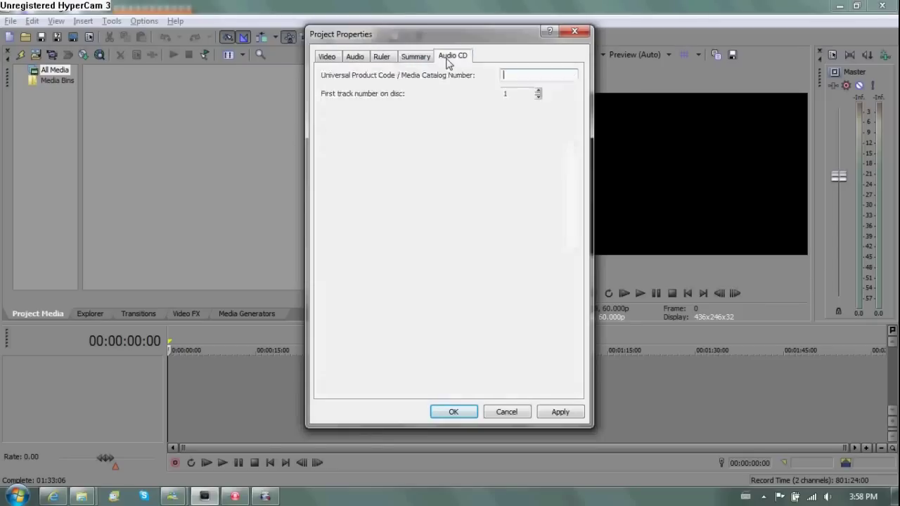
click(328, 59)
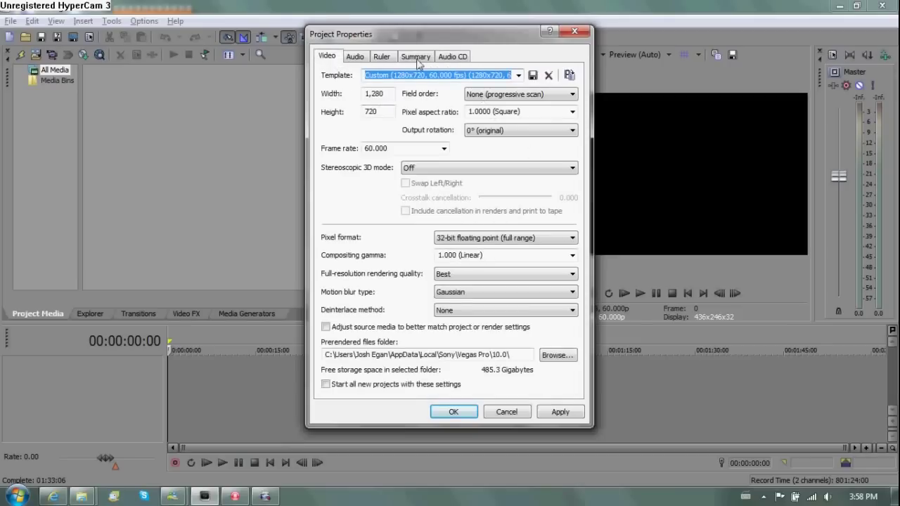
Apply the 1280x720 60 fps project settings and drag sniper demol 46 - 11 from 'to edit' into Project Media.
click(453, 412)
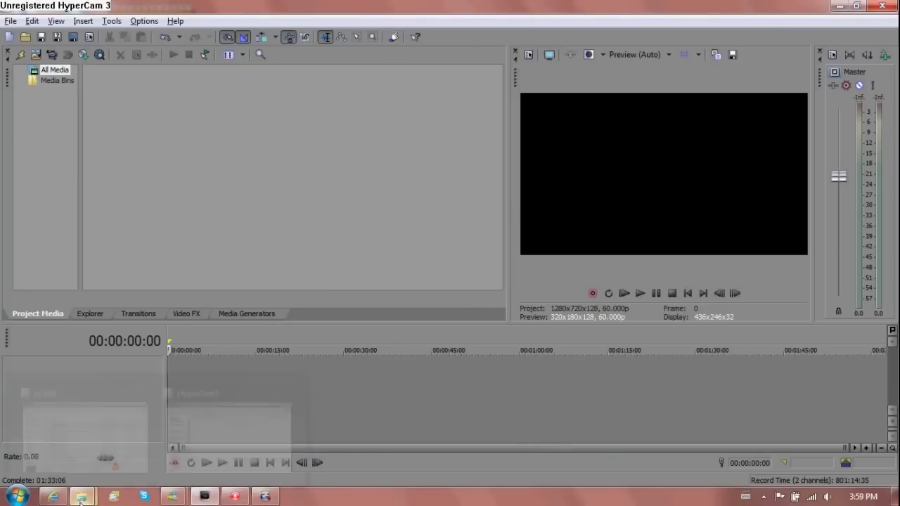
mouse_move(81, 496)
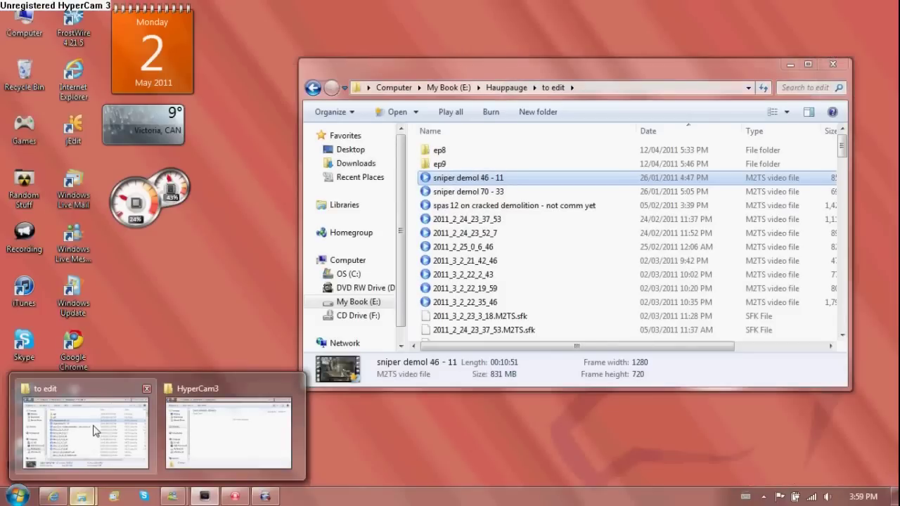
click(94, 429)
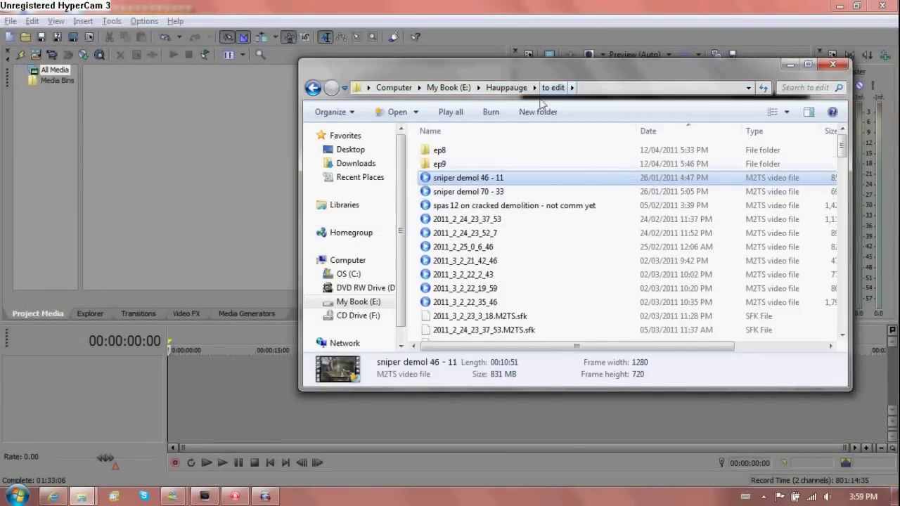
drag(473, 181, 182, 144)
click(10, 21)
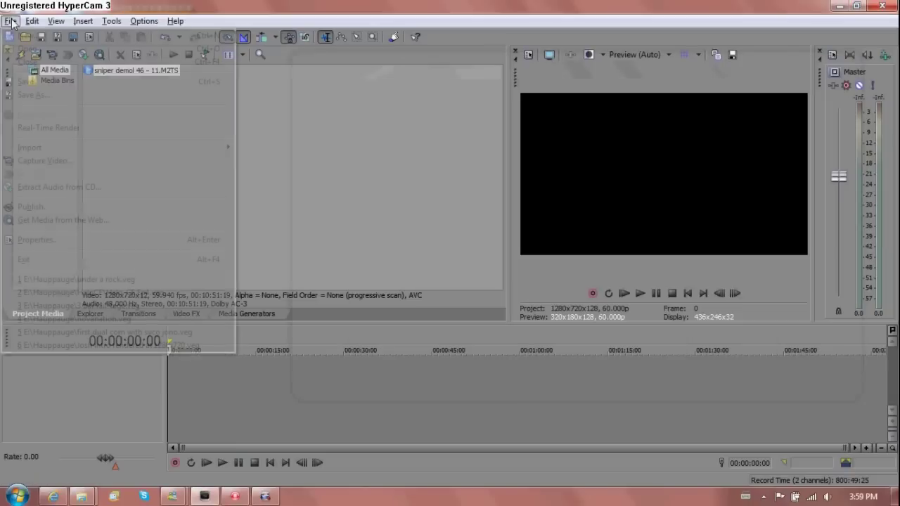
Dismiss the import choices and browse Explorer from Hauppauge into the BLACK OPS folder.
mouse_move(56, 150)
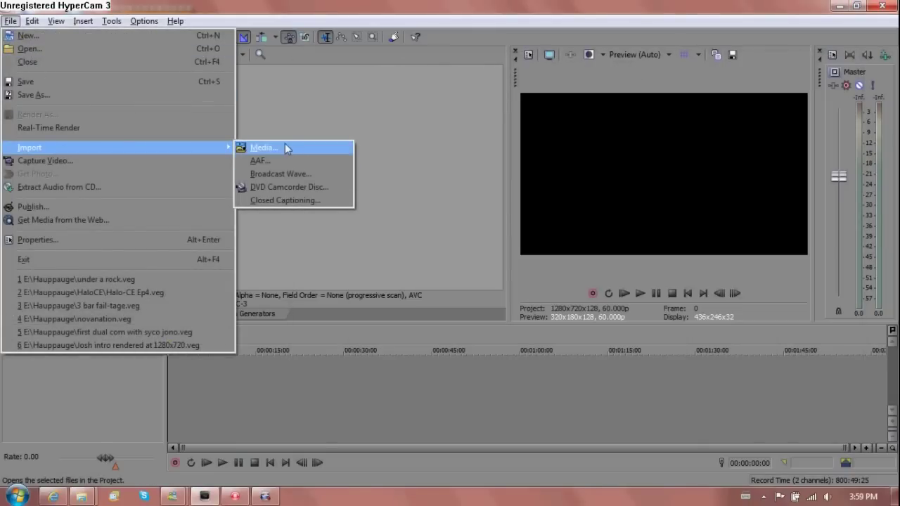
click(361, 123)
mouse_move(82, 496)
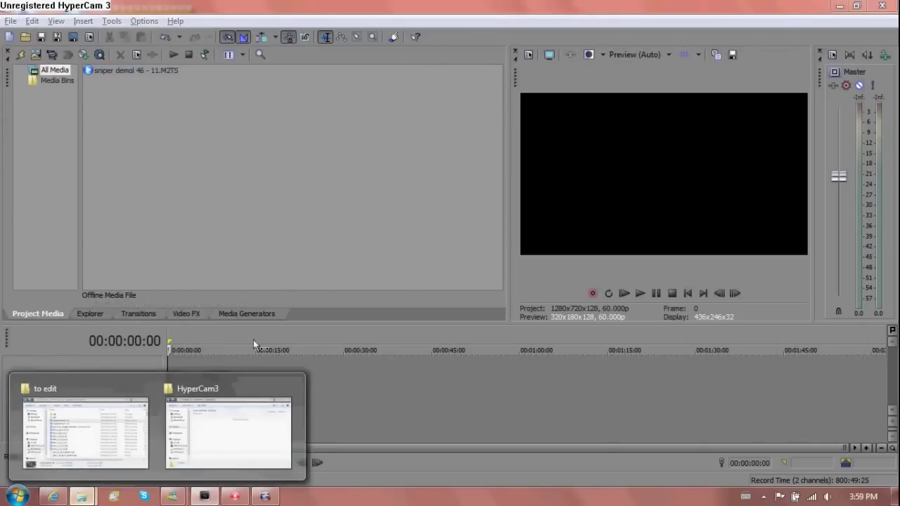
click(120, 434)
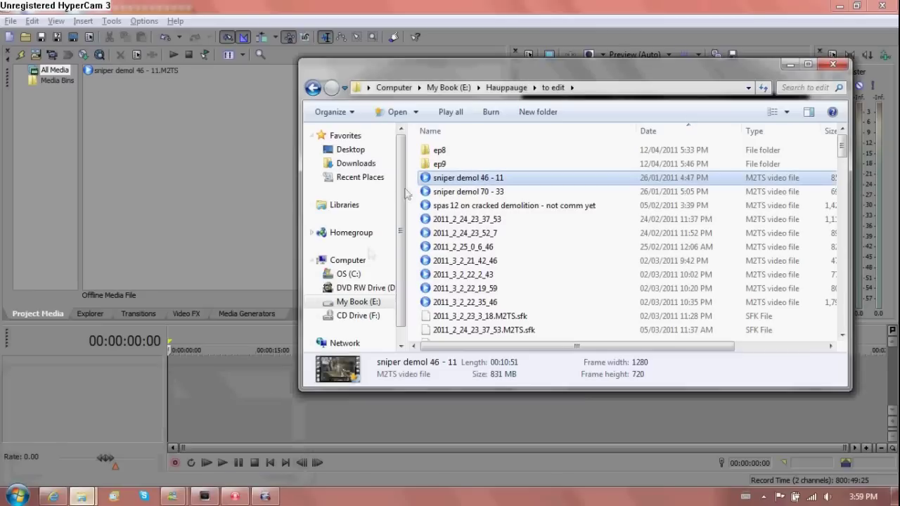
click(313, 88)
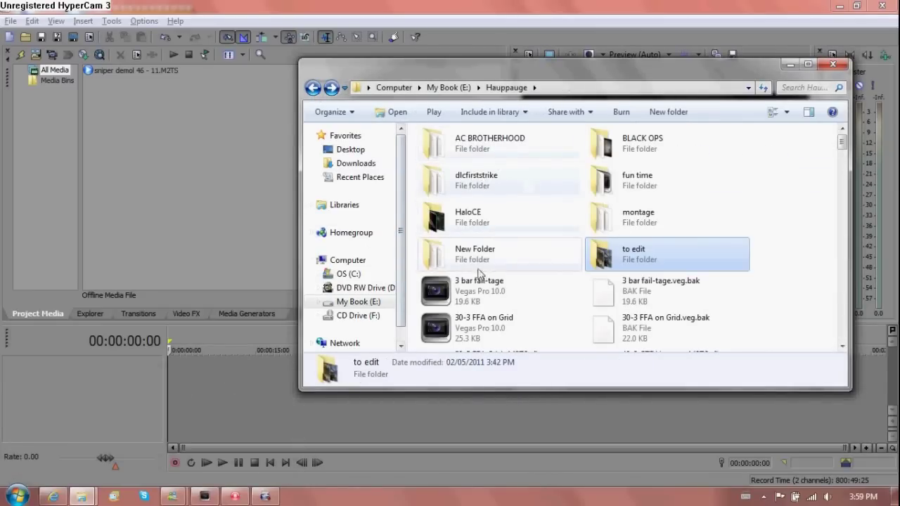
double_click(609, 144)
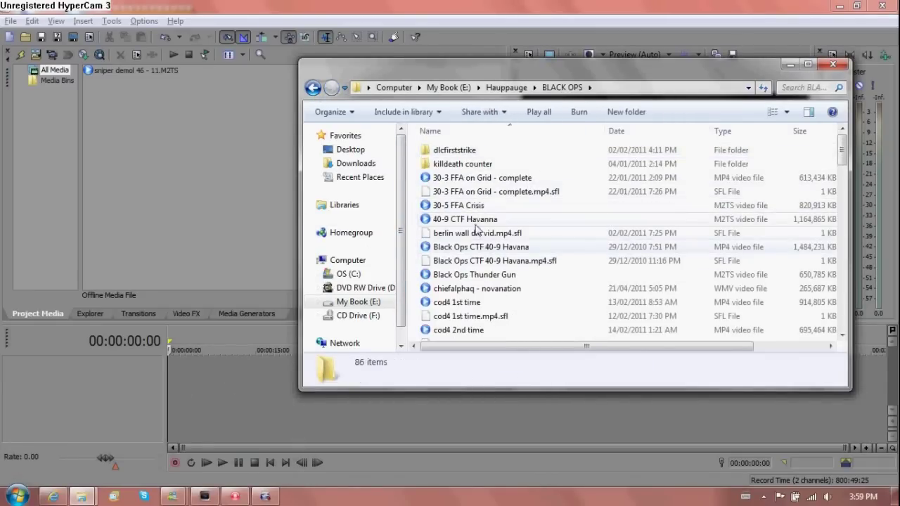
Drag Josh Intro Rendered.mp4 and new intro with ndn music.mp4 into Project Media, then return to 'to edit'.
click(476, 246)
key(j)
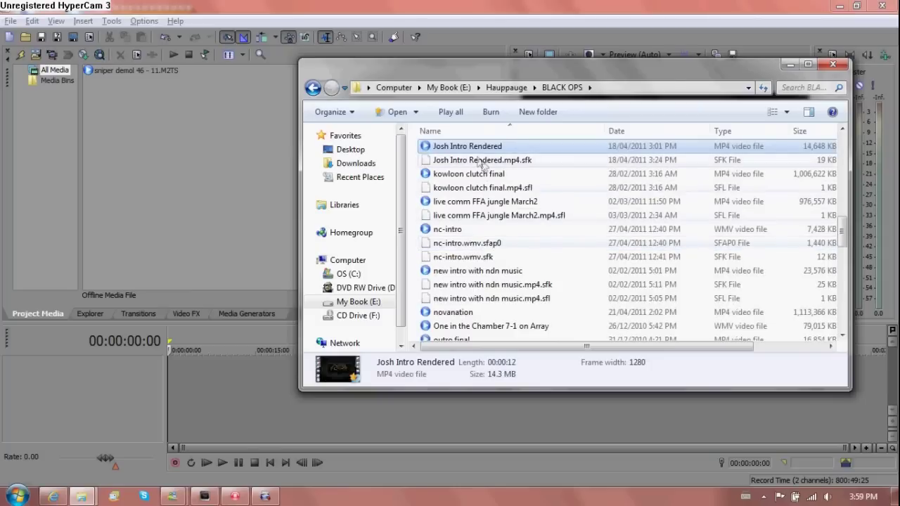
drag(471, 146, 149, 132)
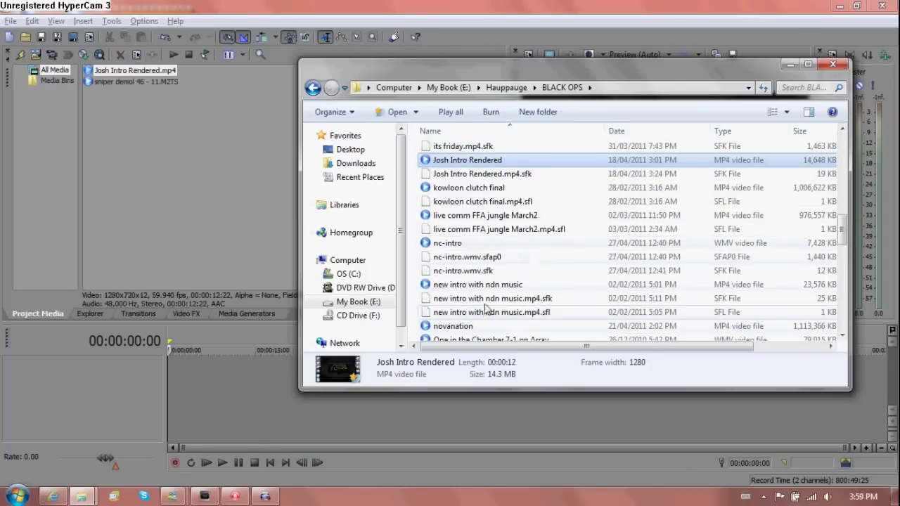
drag(489, 284, 131, 121)
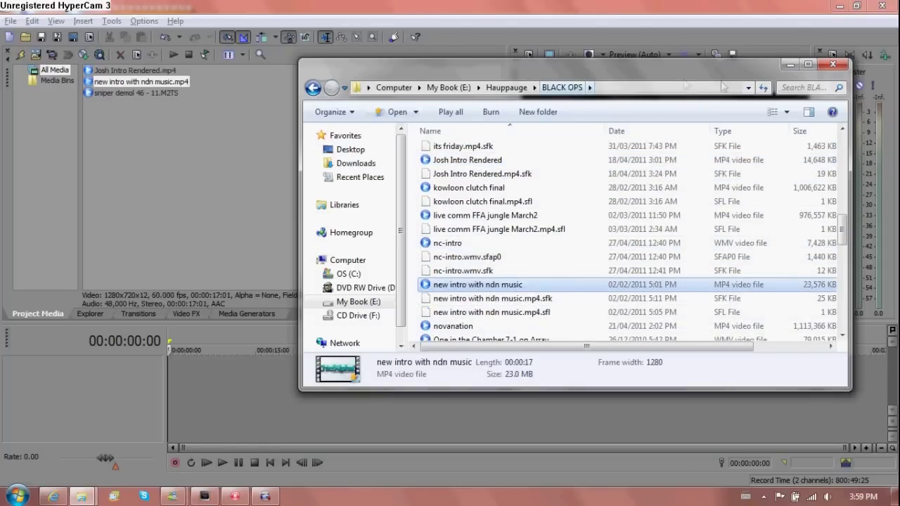
click(313, 87)
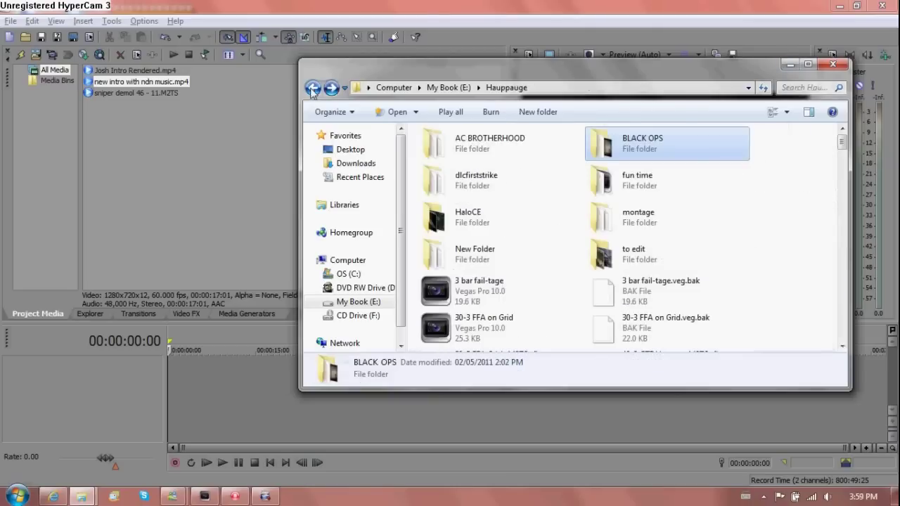
double_click(619, 255)
Drag the splitters to narrow Project Media and enlarge the Video Preview, leaving preview quality at Preview (Auto).
click(789, 65)
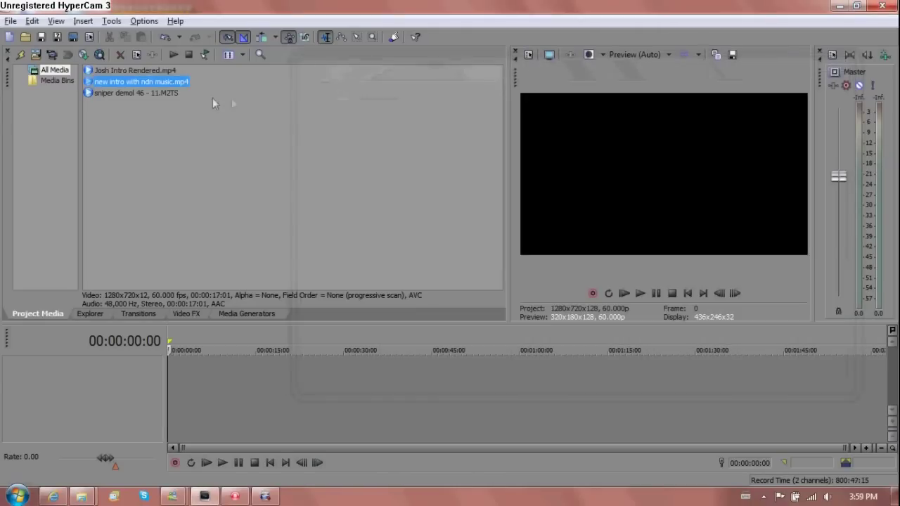
click(138, 94)
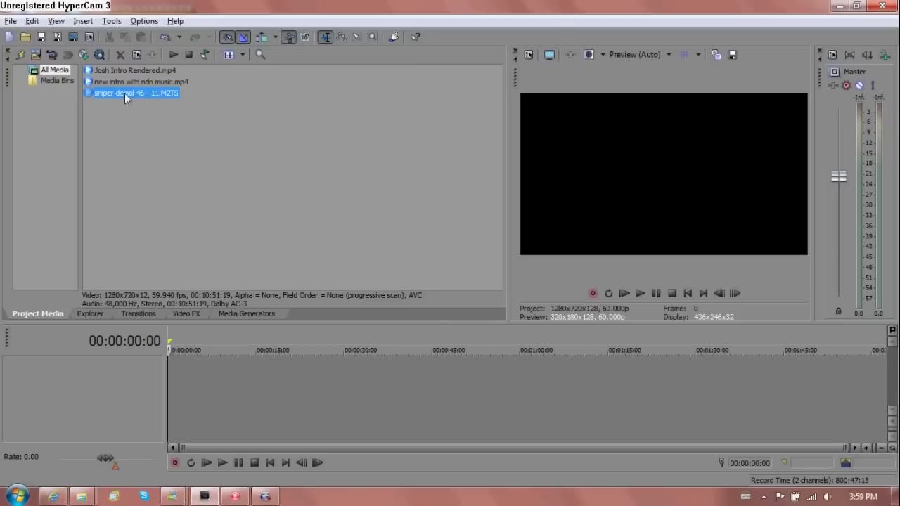
click(120, 139)
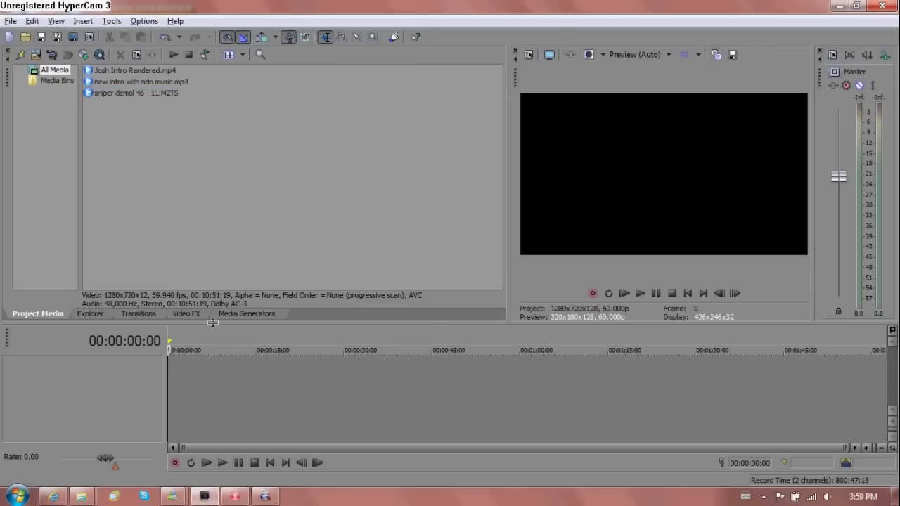
drag(213, 322, 213, 259)
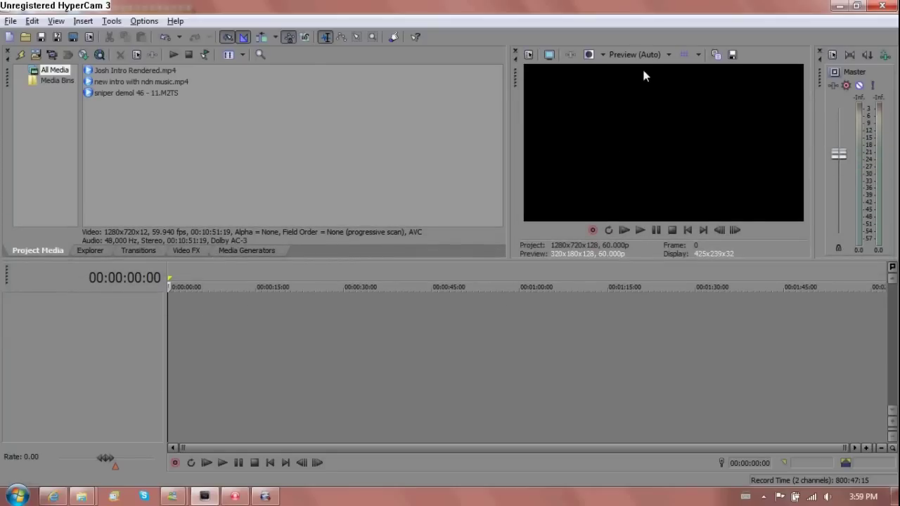
click(659, 57)
mouse_move(636, 85)
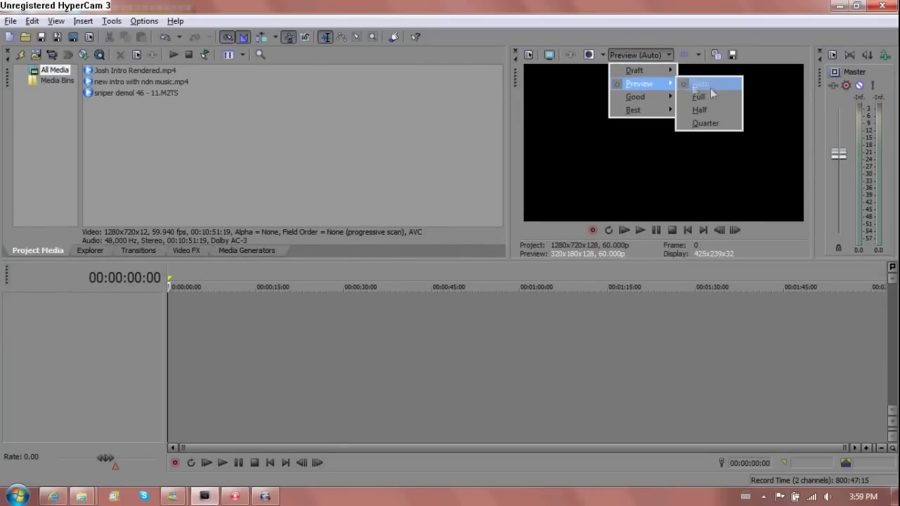
click(293, 137)
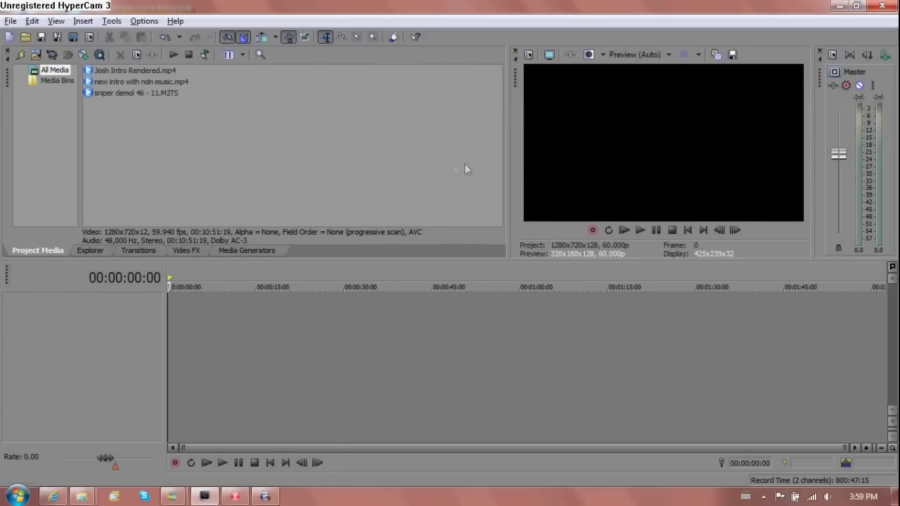
drag(511, 167, 281, 163)
mouse_move(352, 265)
mouse_down()
mouse_move(355, 421)
mouse_move(357, 268)
mouse_up()
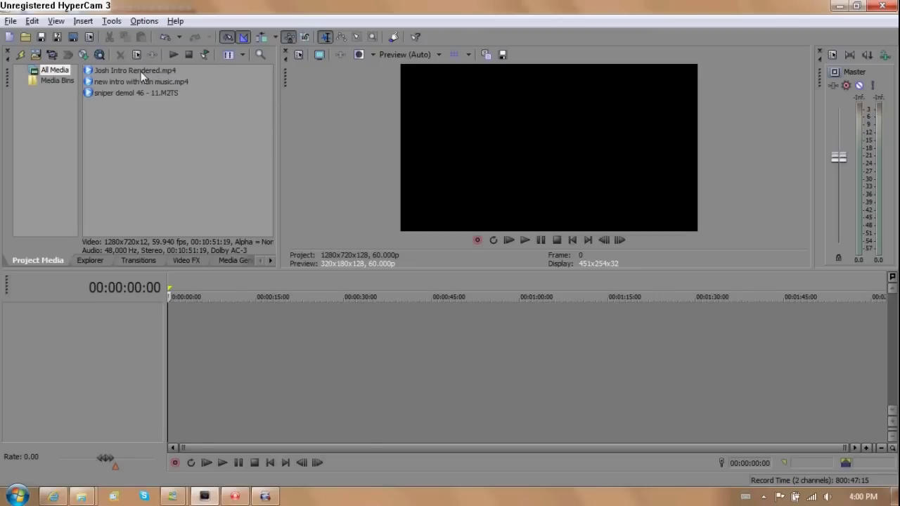
Place Josh Intro Rendered.mp4 at the timeline start, minimize its video and audio tracks, and return to 00:00:00:00.
drag(139, 71, 130, 335)
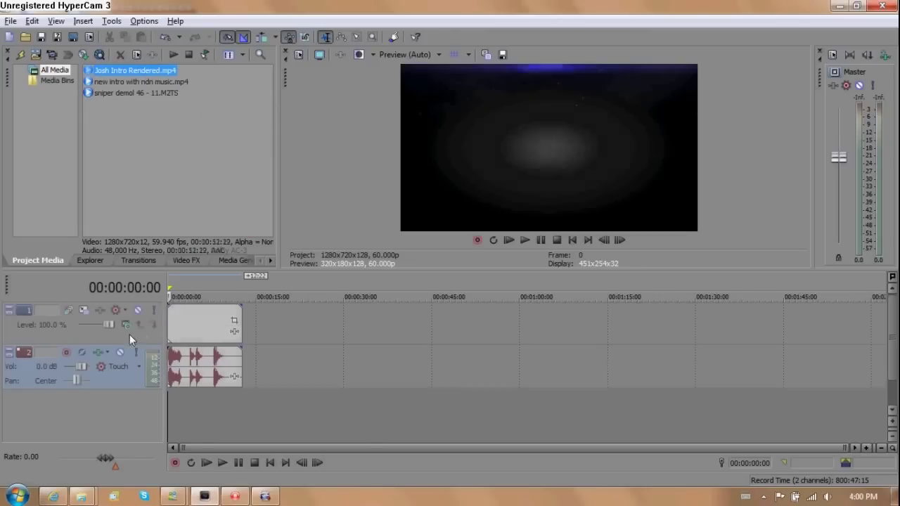
click(184, 322)
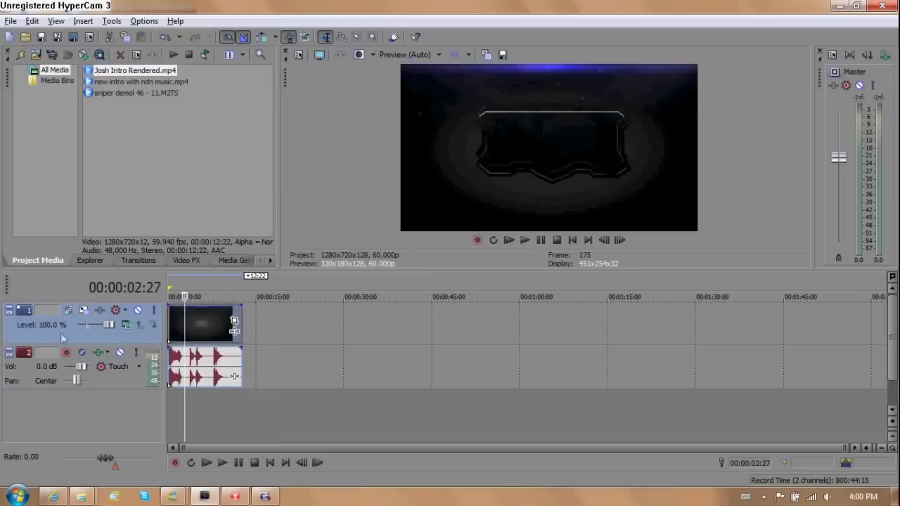
click(44, 371)
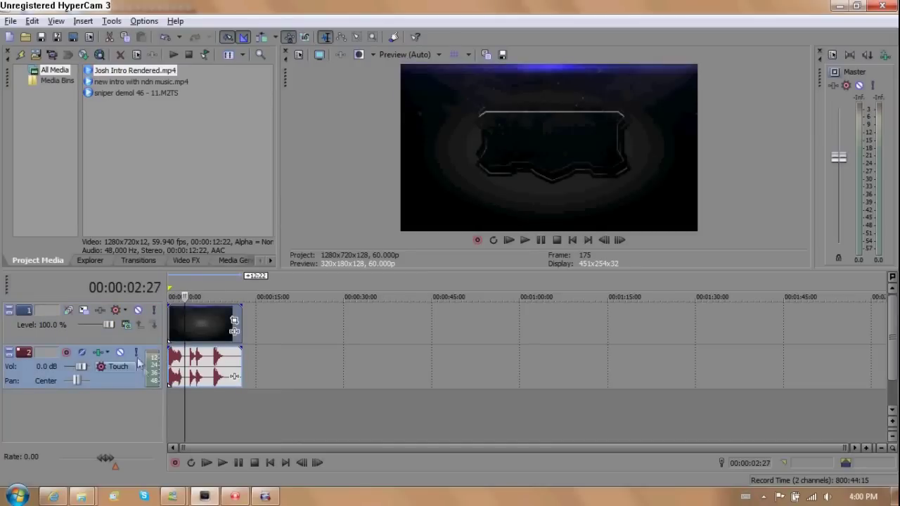
click(38, 331)
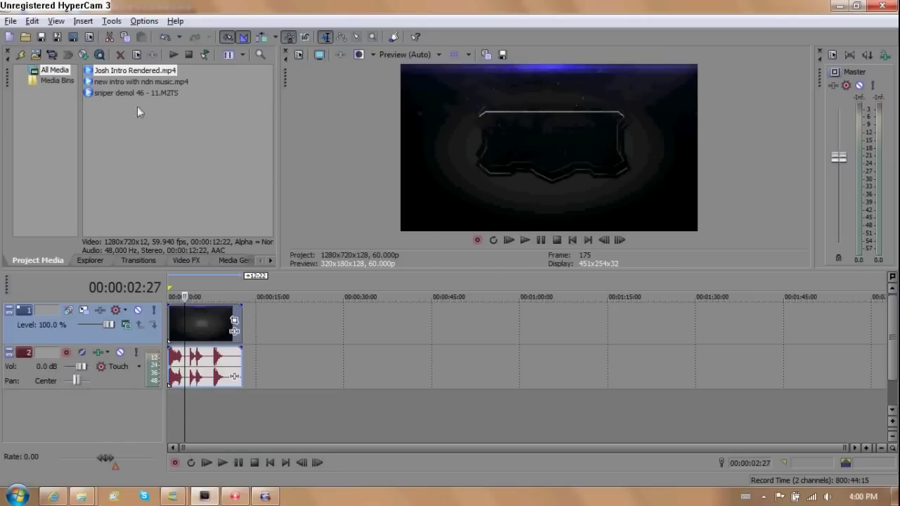
click(8, 349)
click(8, 309)
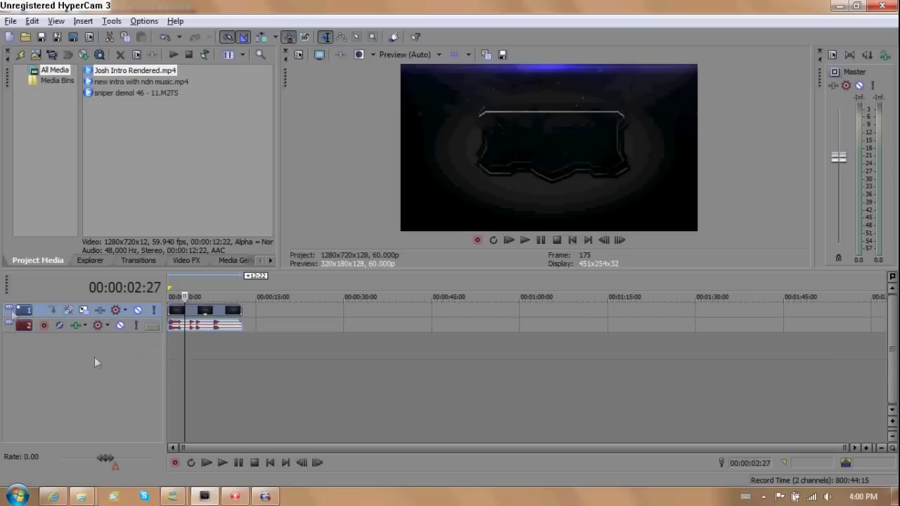
click(168, 362)
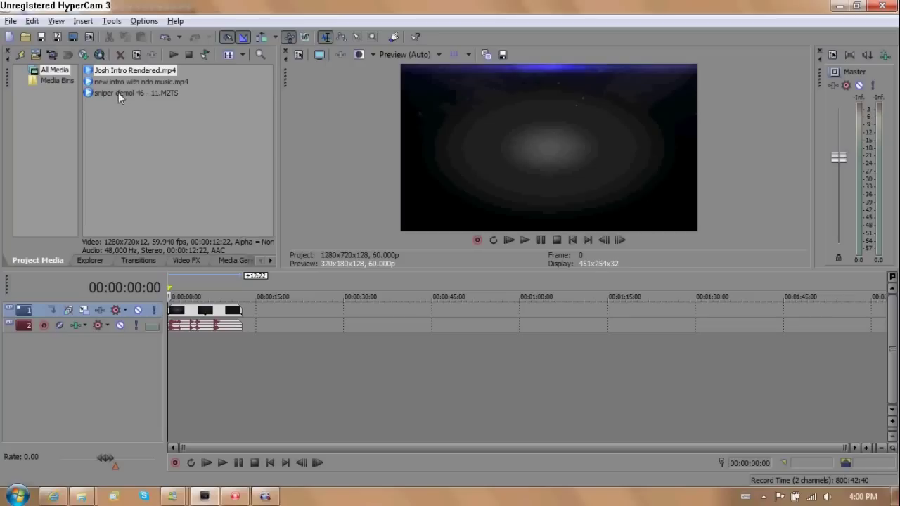
Put sniper demol 46 - 11.M2TS on new tracks after the intro and minimize its audio track.
drag(116, 93, 251, 377)
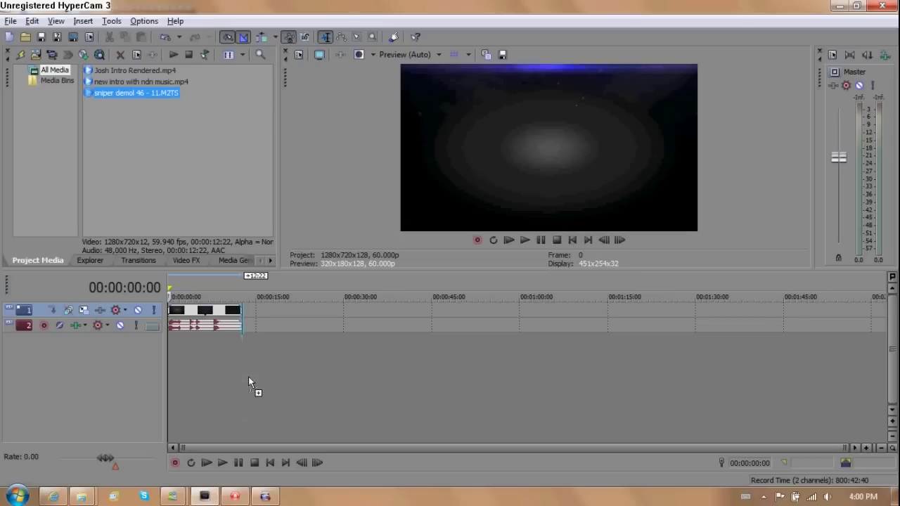
mouse_move(248, 376)
mouse_down()
mouse_move(241, 324)
mouse_move(269, 343)
mouse_move(247, 388)
mouse_up()
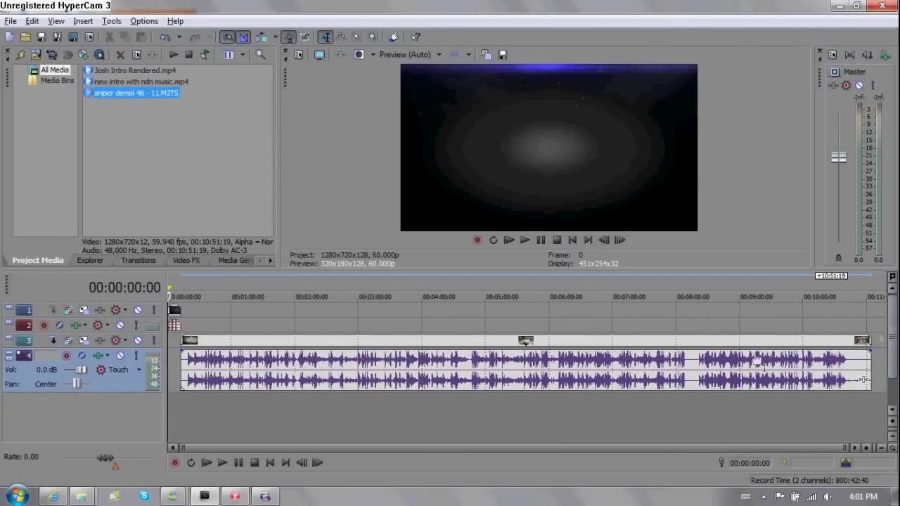
click(8, 356)
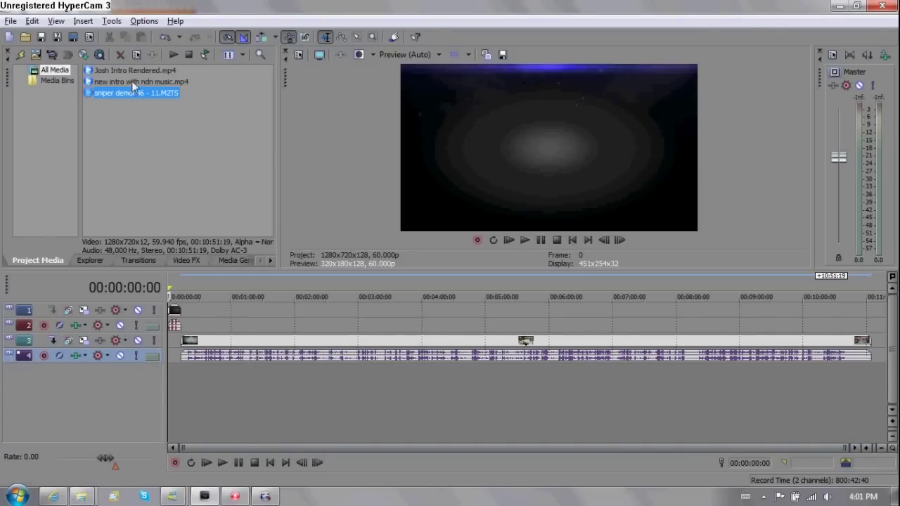
Drag new intro with ndn music.mp4 onto the end of the timeline.
drag(131, 81, 778, 311)
mouse_move(866, 318)
mouse_down()
mouse_move(892, 322)
mouse_move(855, 321)
mouse_up()
drag(722, 458, 79, 375)
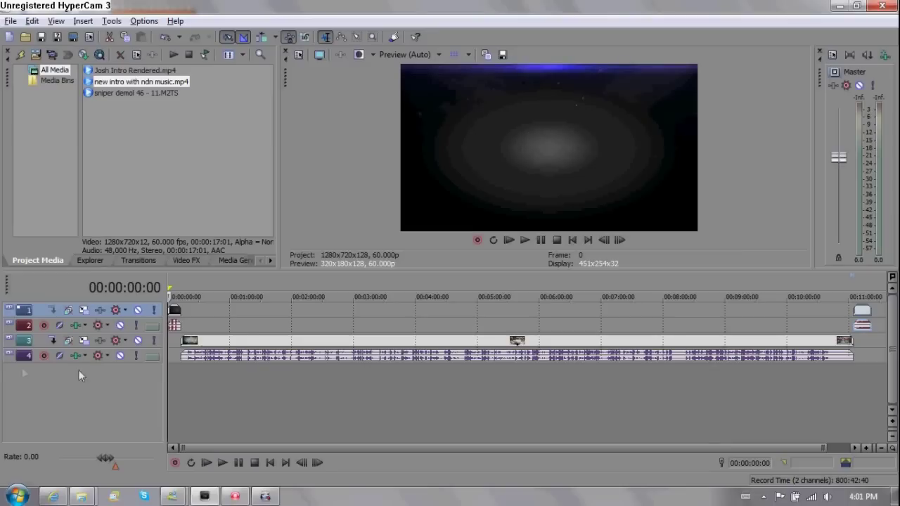
Expand the game audio track, move the cursor to 00:00:12:22, and drag its volume to -22.0 dB.
click(9, 355)
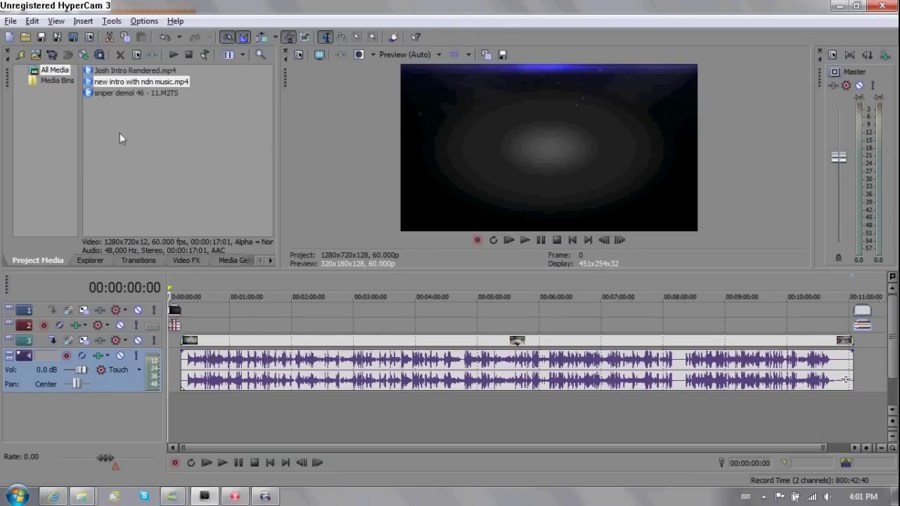
click(185, 413)
click(179, 414)
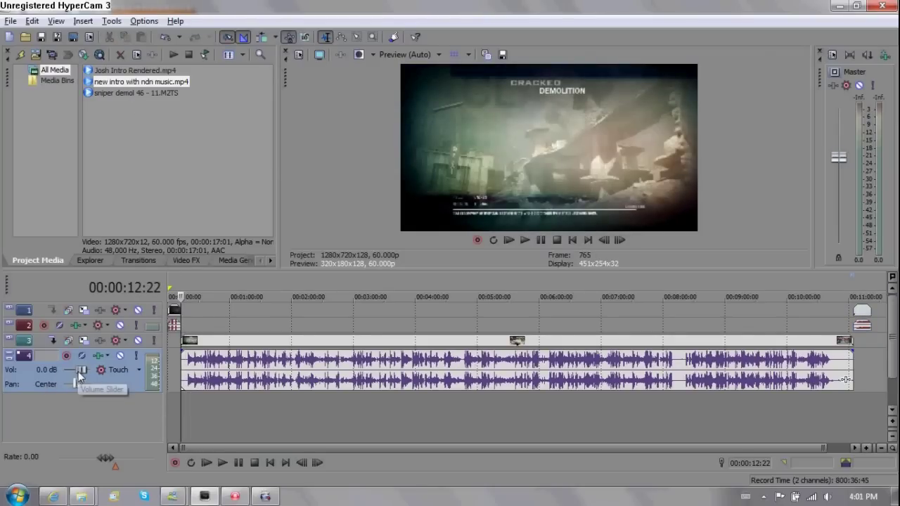
drag(77, 372, 69, 374)
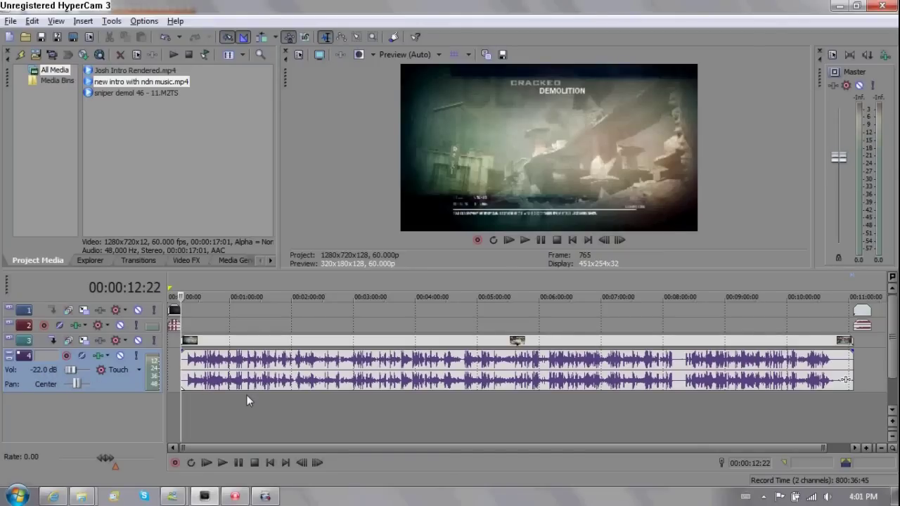
Insert new audio track 5 and arm it for recording, confirming the recorded-files folder.
right_click(135, 420)
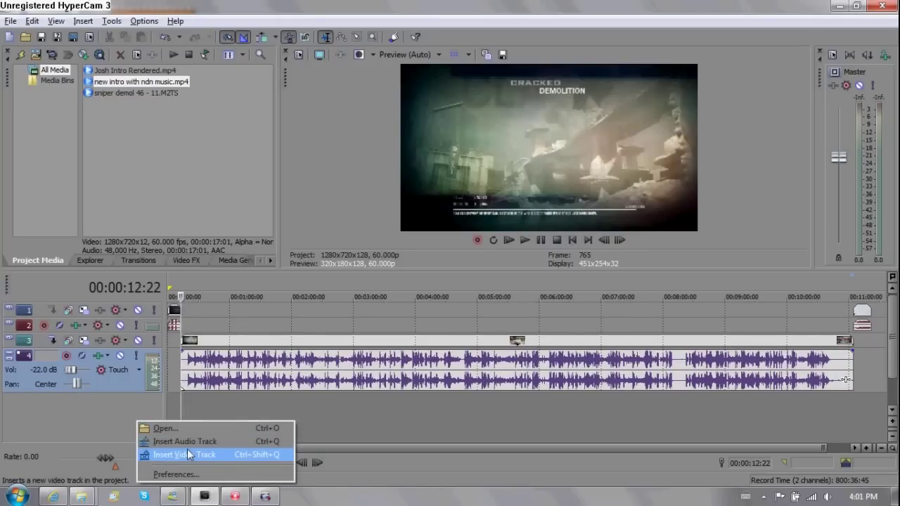
right_click(74, 410)
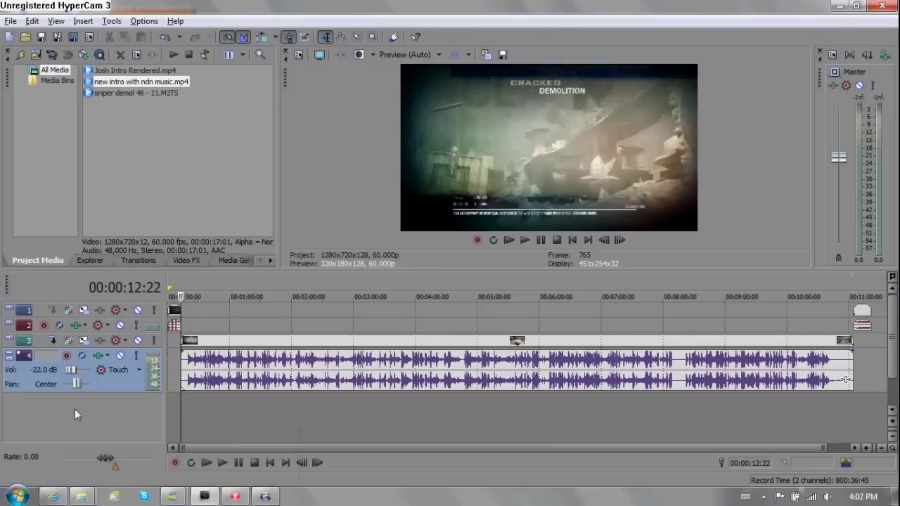
click(107, 431)
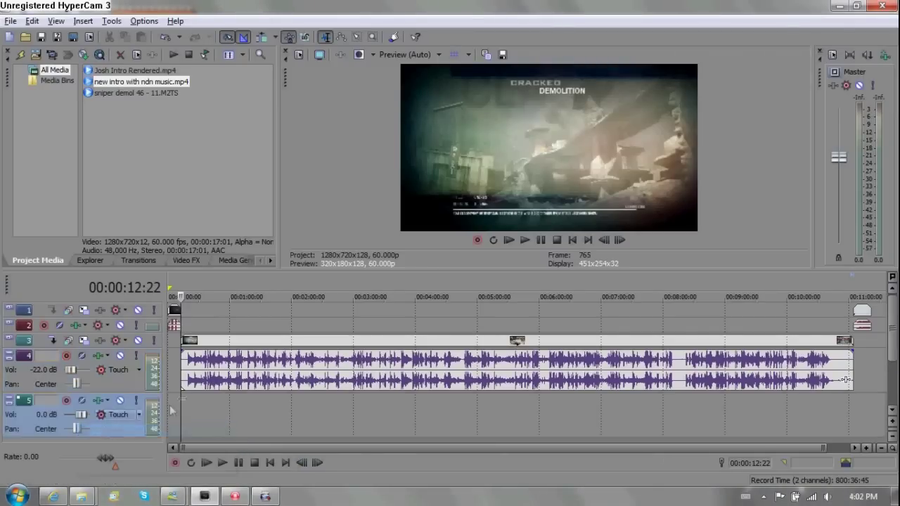
click(66, 402)
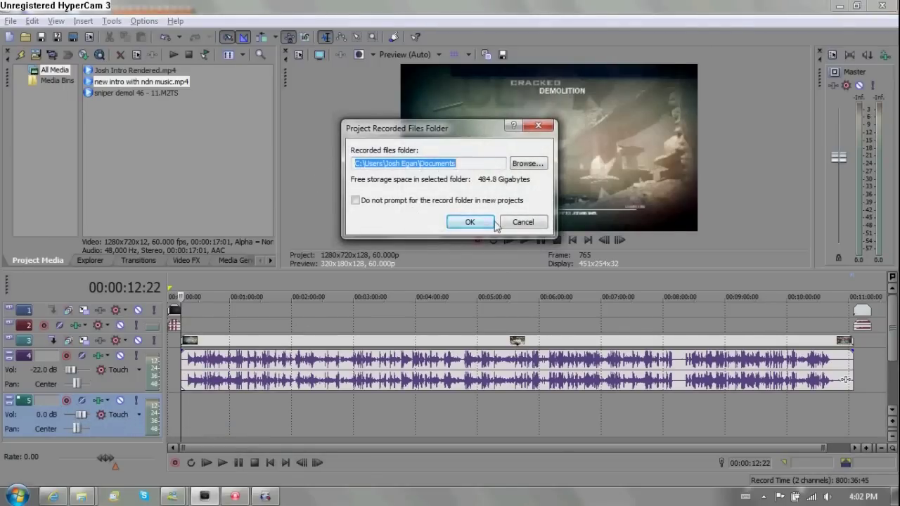
click(470, 222)
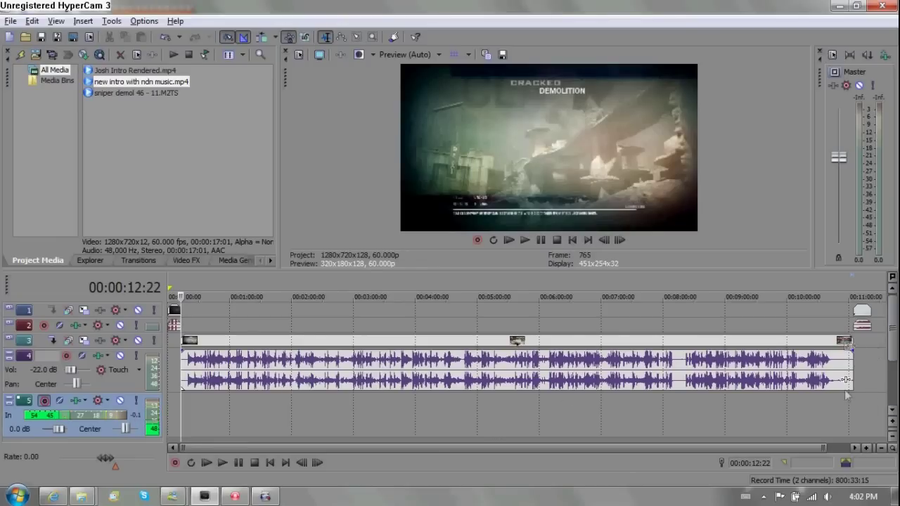
Record a short clip, Track 5 - 1.wav, onto audio track 5 and keep it.
click(174, 464)
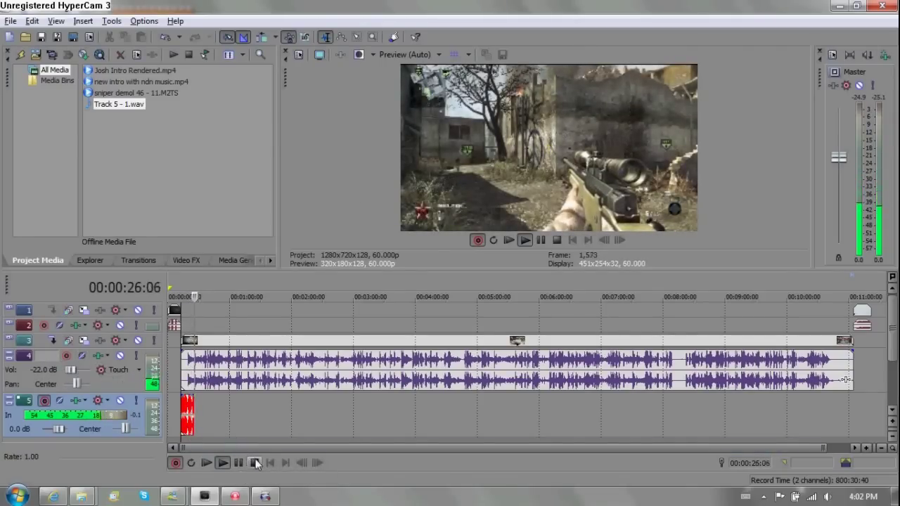
click(246, 464)
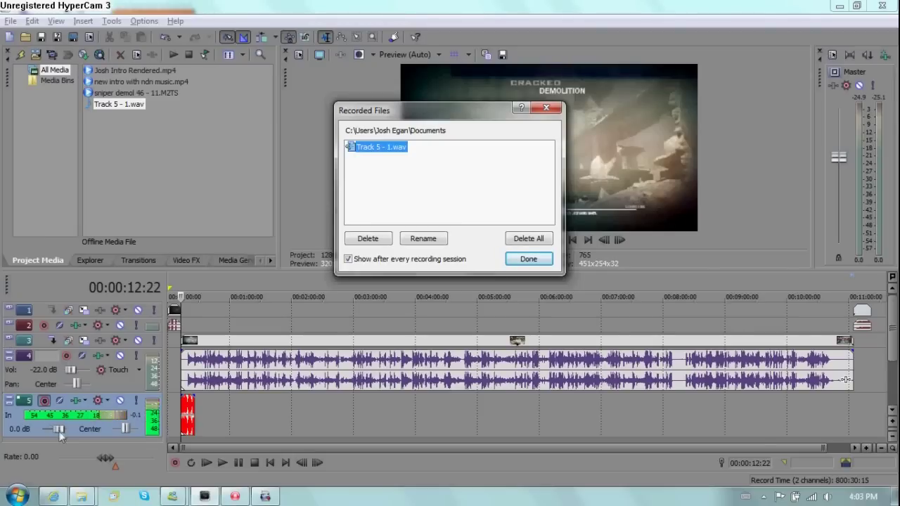
click(533, 262)
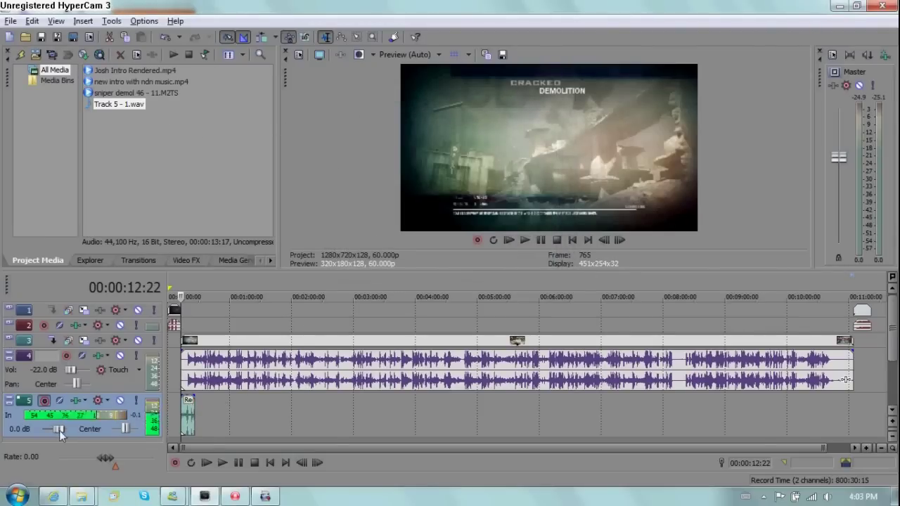
Raise track 5's volume to 3.5 dB, minimize audio tracks 4 and 5, and insert a video track.
drag(59, 430, 65, 435)
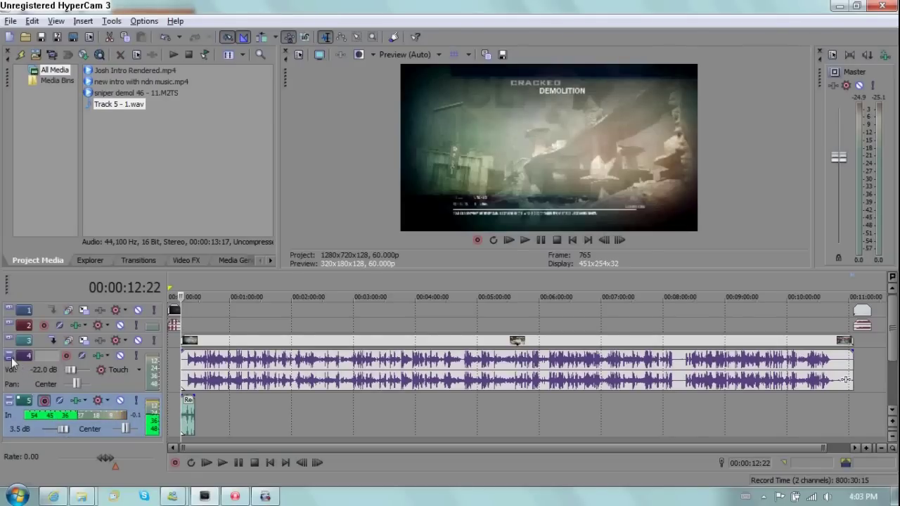
click(8, 356)
click(9, 371)
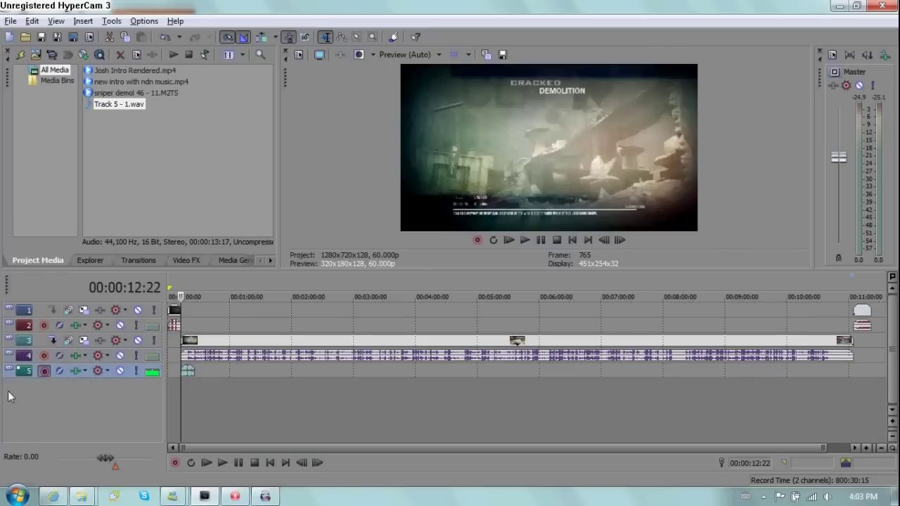
right_click(11, 393)
click(37, 426)
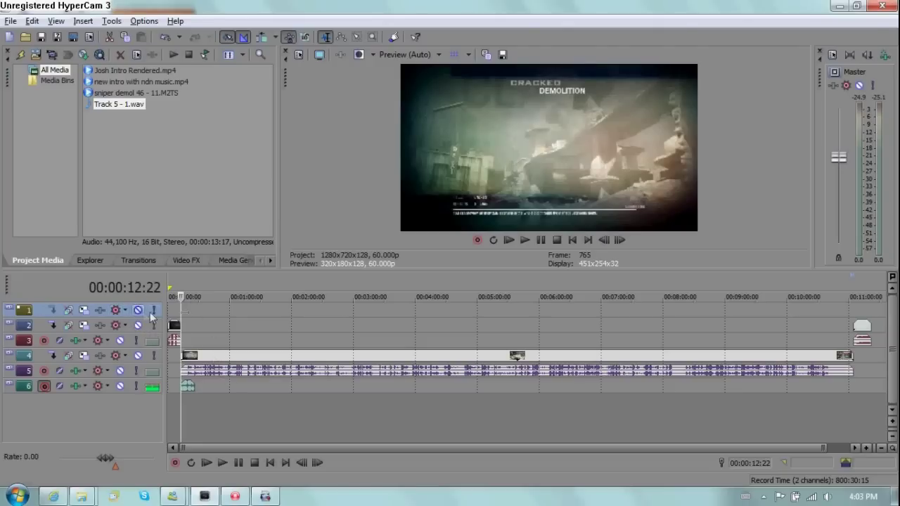
Place the Default Text generator preset on the new video track and close its settings.
click(226, 261)
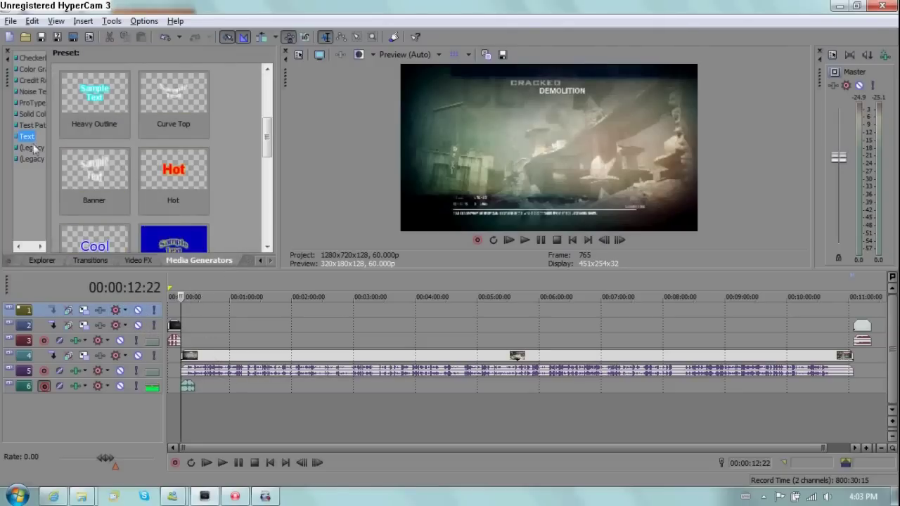
scroll(251, 135, down, 4)
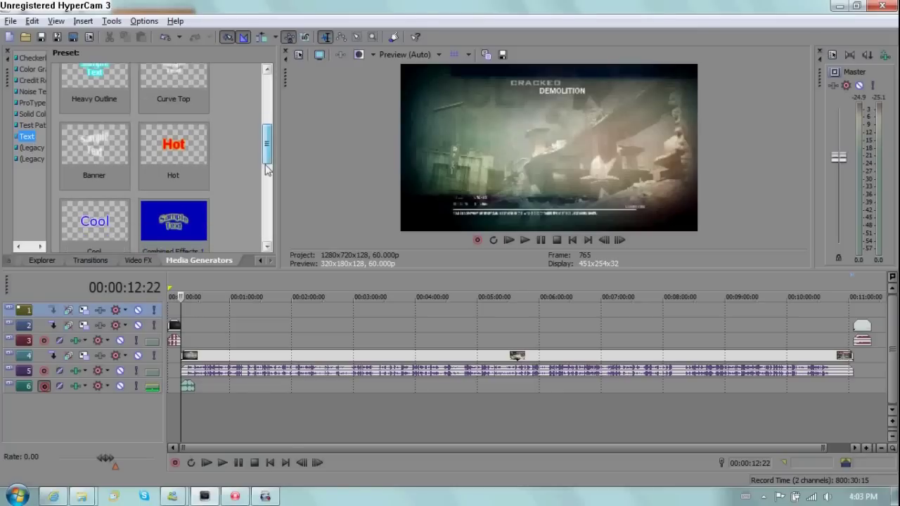
scroll(244, 154, up, 3)
scroll(242, 133, up, 3)
drag(97, 103, 195, 307)
click(634, 190)
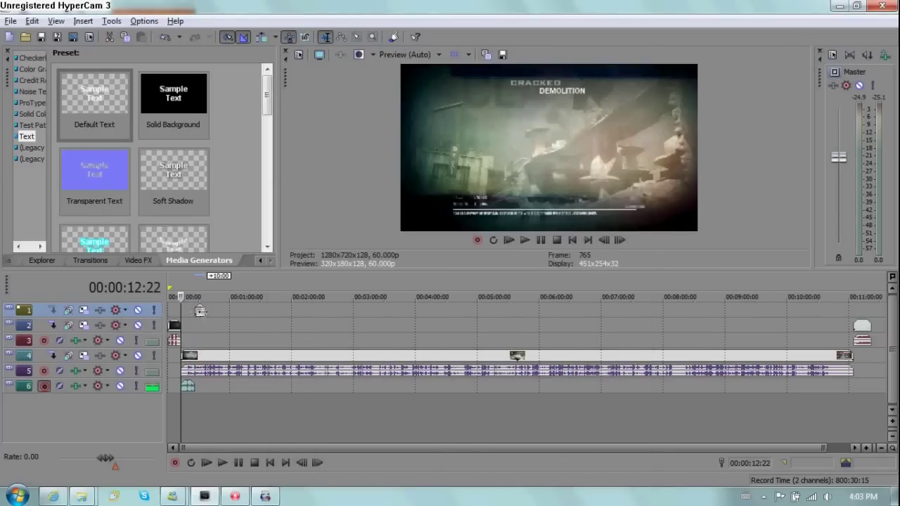
Scrub near the text's start to preview the Sample Text overlay, then select the text track.
click(205, 327)
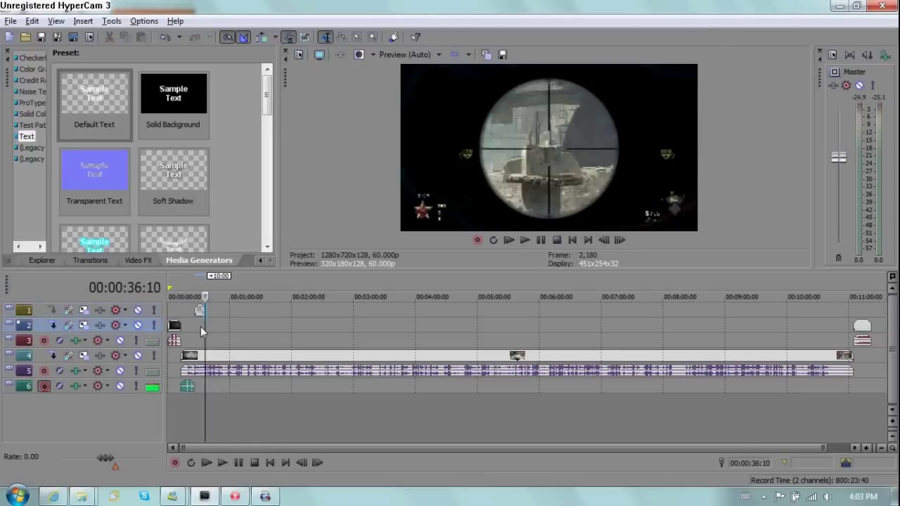
click(199, 327)
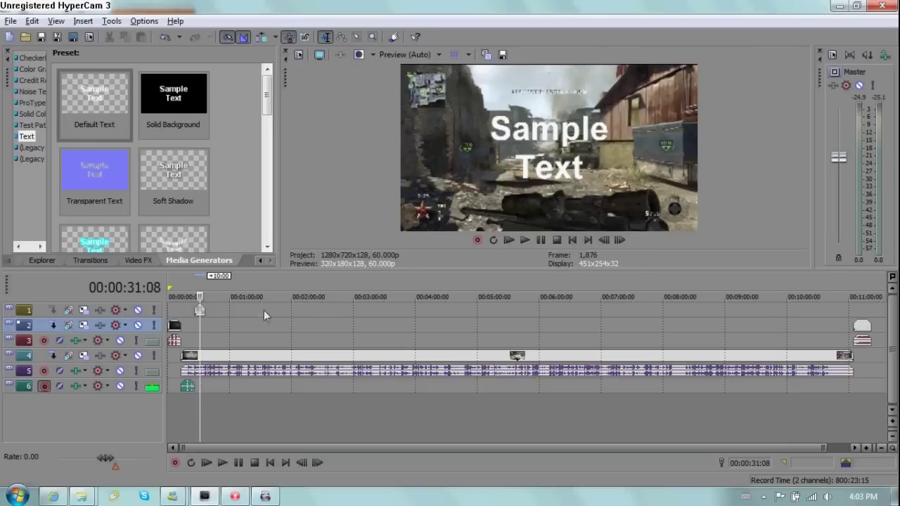
click(194, 322)
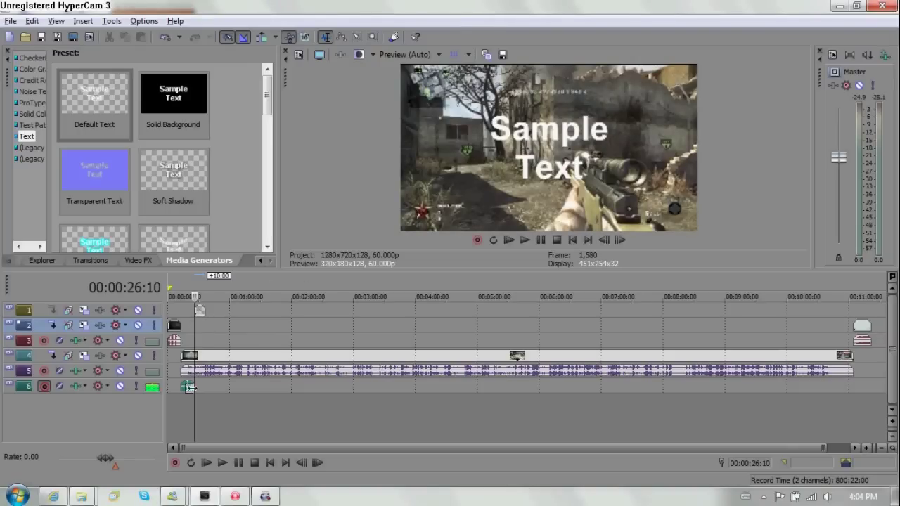
click(194, 356)
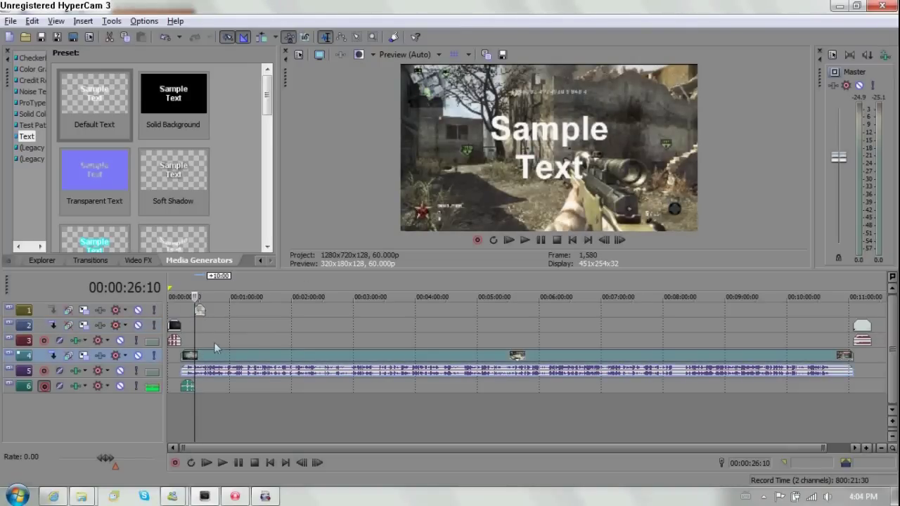
click(199, 312)
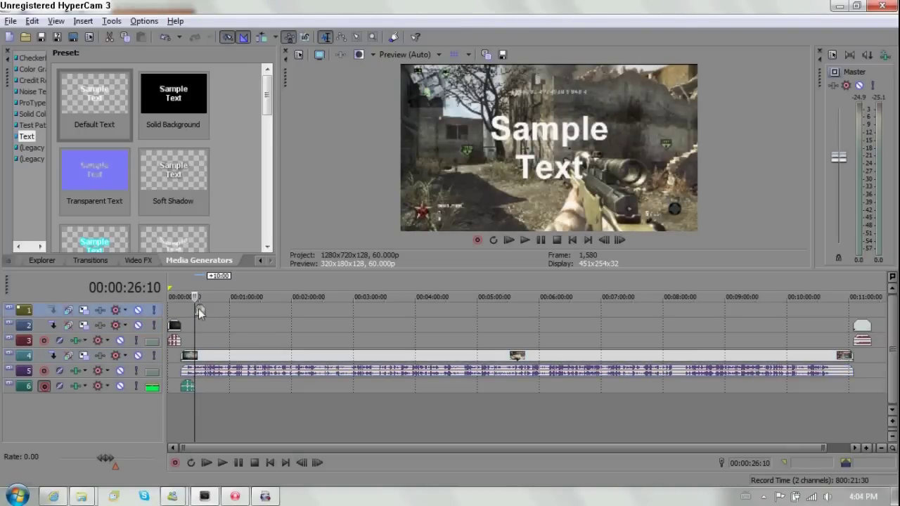
Delete the text track and return the playhead to 00:00:12:22.
right_click(41, 310)
click(91, 182)
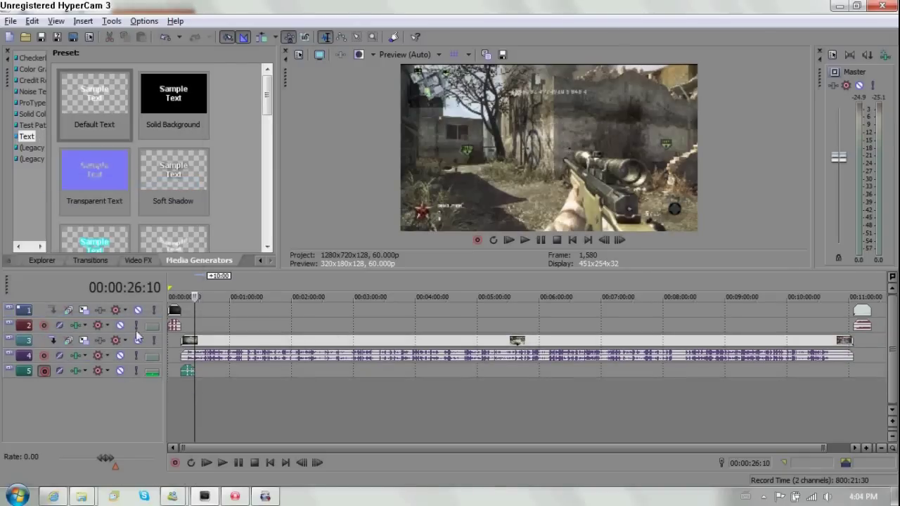
click(180, 400)
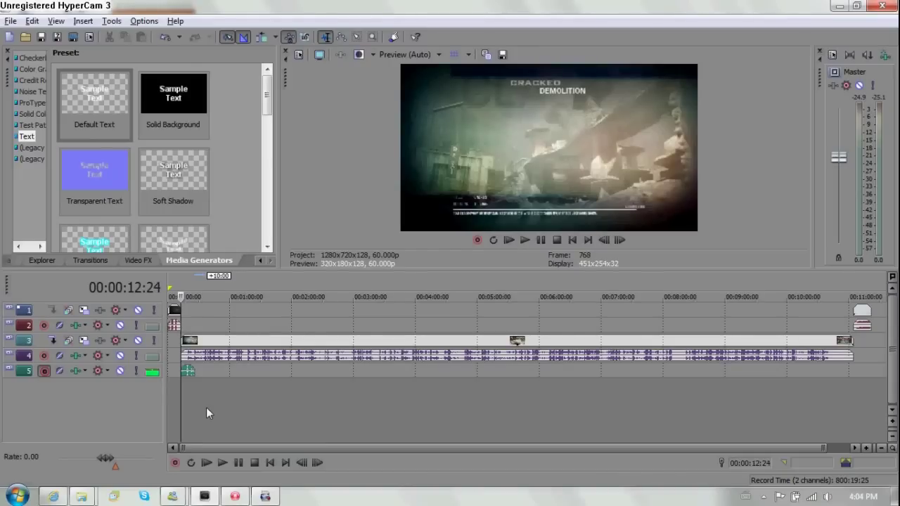
click(245, 406)
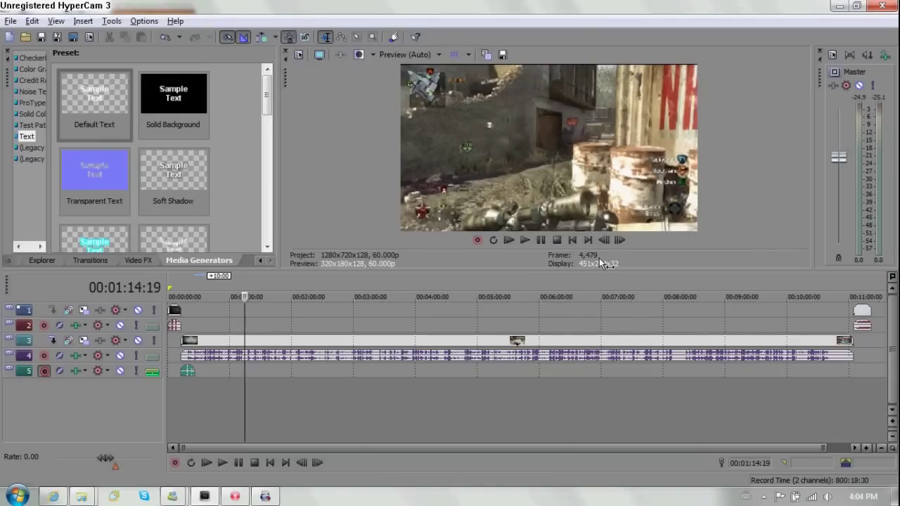
key(Right)
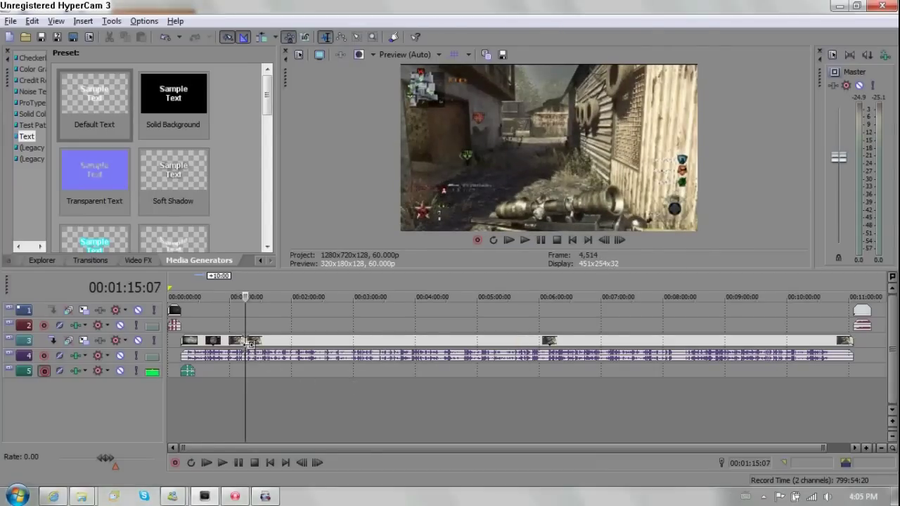
drag(257, 355, 255, 384)
click(239, 370)
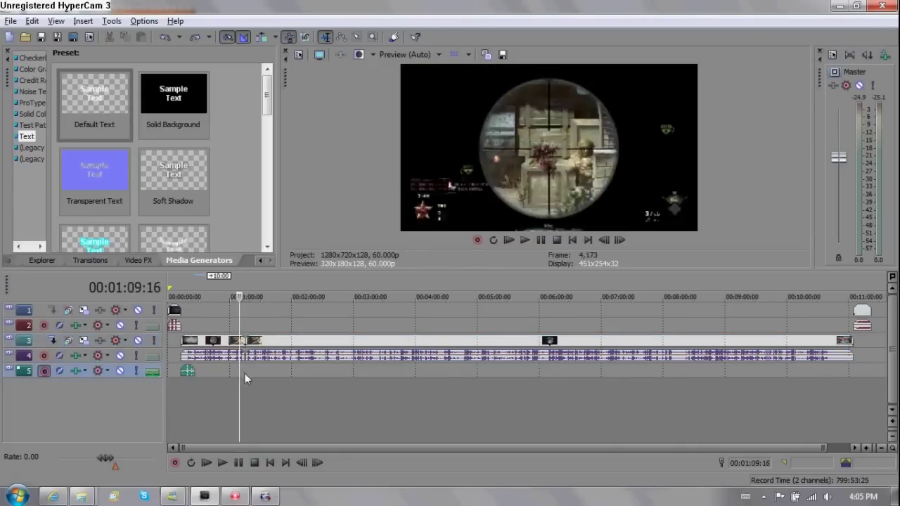
click(250, 340)
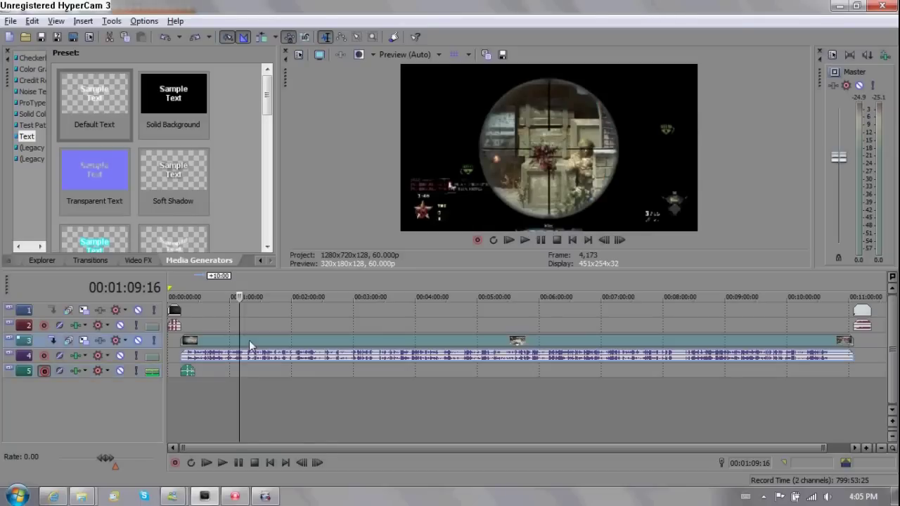
Group the track 3 video event, then move the playhead to 00:00:52:28.
right_click(255, 341)
mouse_move(285, 431)
click(218, 399)
click(245, 336)
click(233, 341)
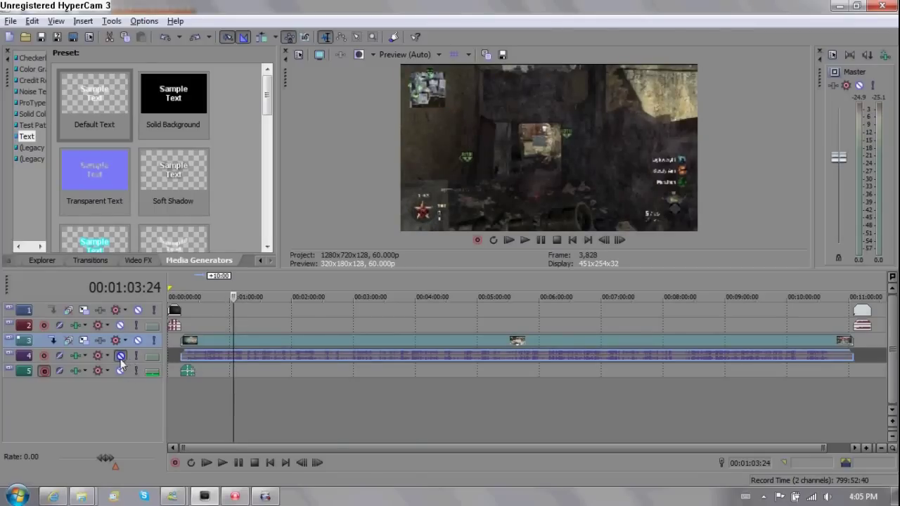
right_click(227, 338)
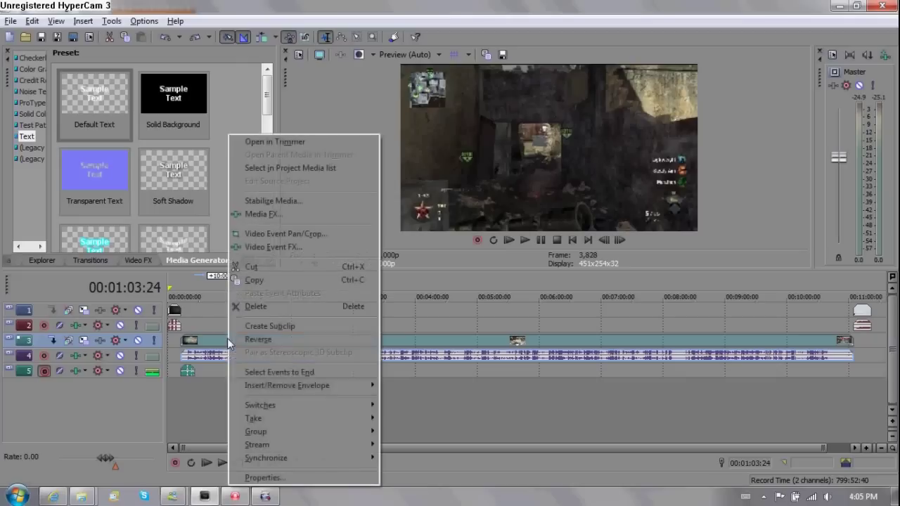
mouse_move(286, 431)
click(423, 360)
click(258, 373)
click(222, 404)
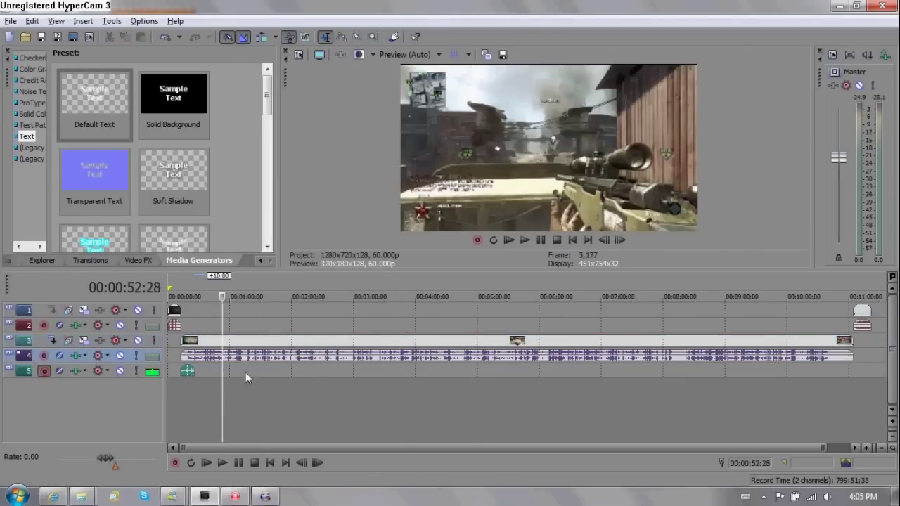
Group the track 3 video with the track 4 audio event and drag the group into place.
click(246, 341)
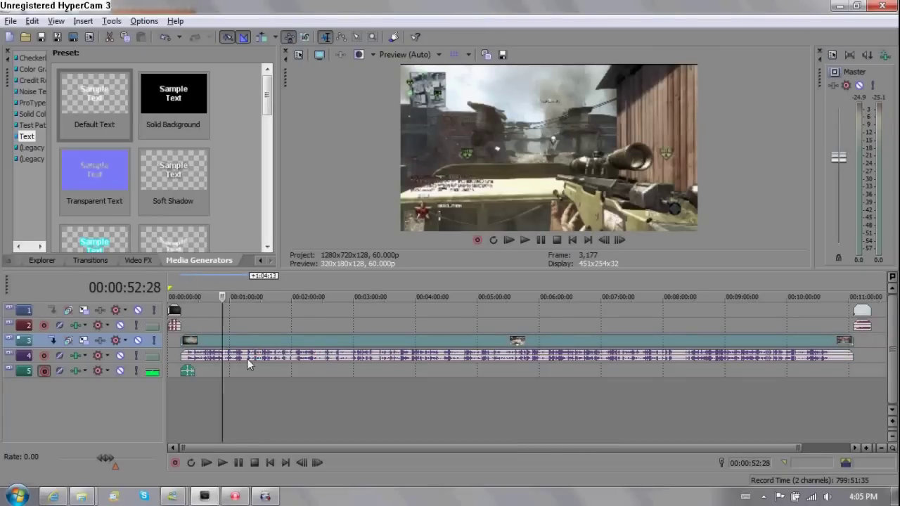
click(246, 355)
right_click(249, 342)
mouse_move(321, 433)
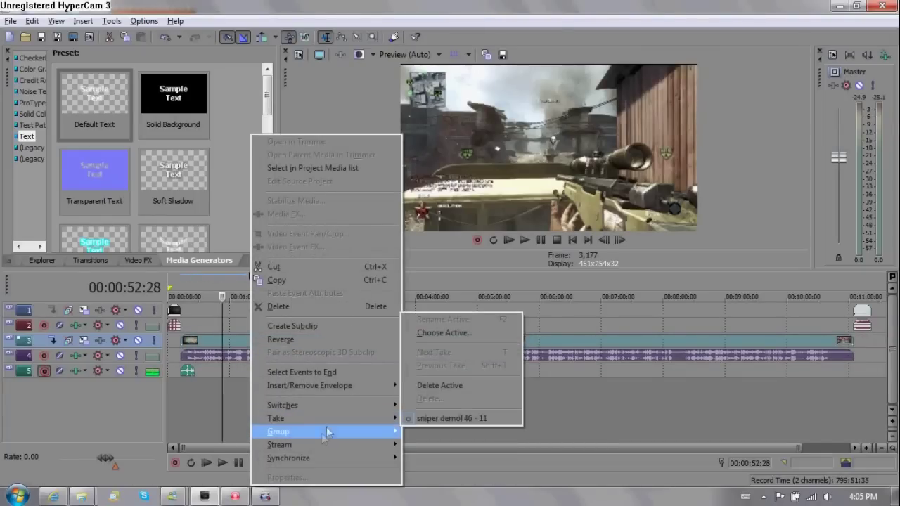
click(438, 339)
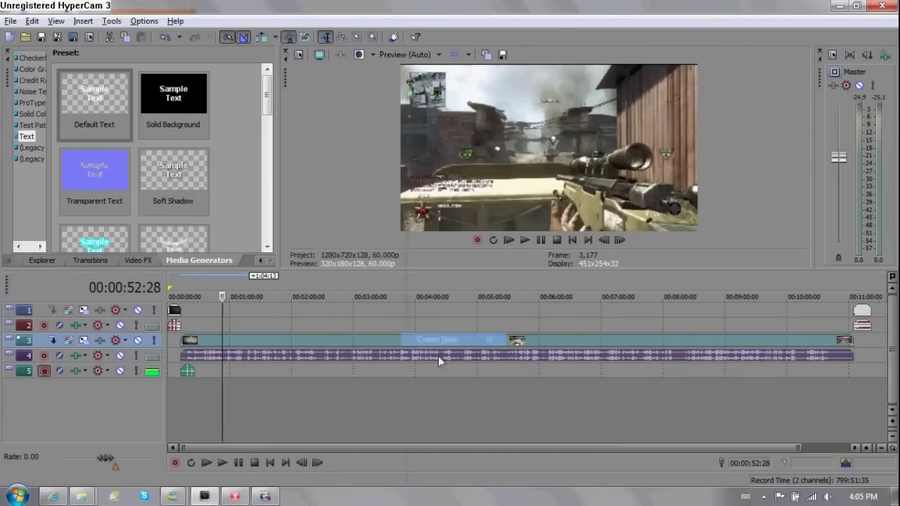
click(295, 340)
drag(239, 340, 226, 355)
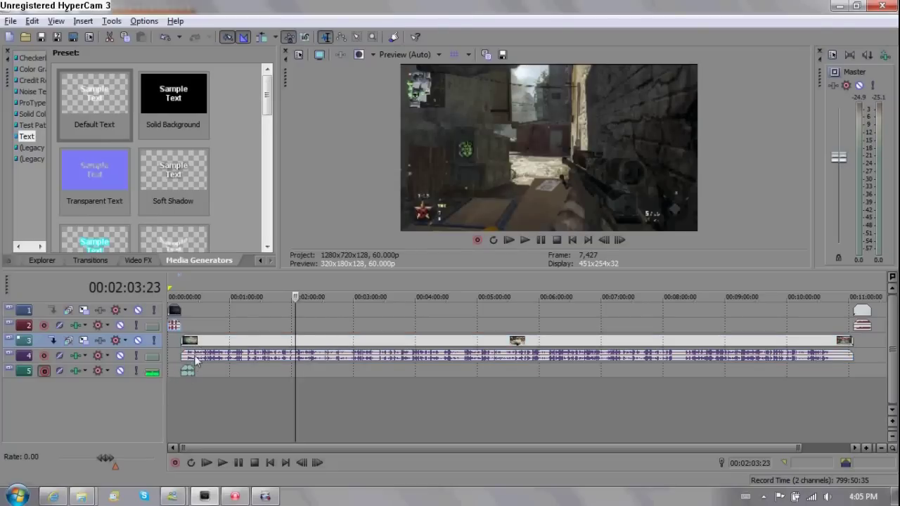
Select the track 3 video and track 4 audio events and group them.
click(218, 402)
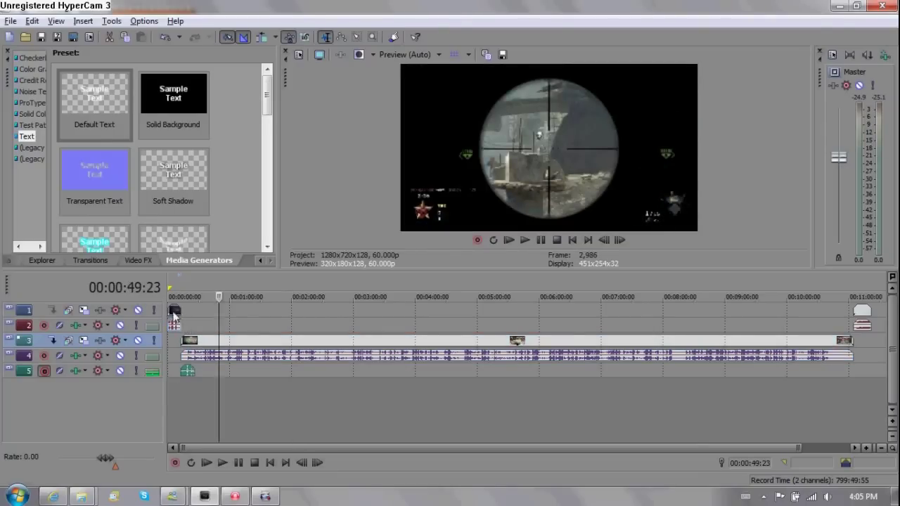
click(204, 346)
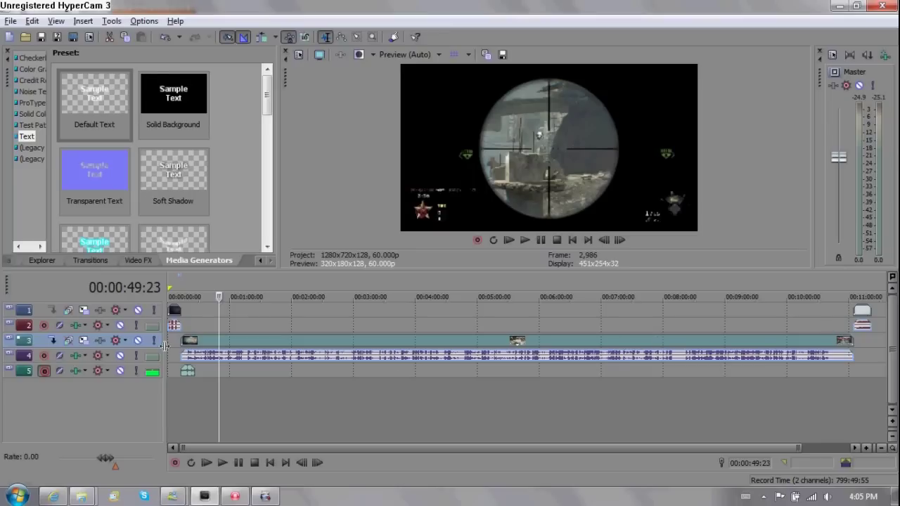
right_click(246, 339)
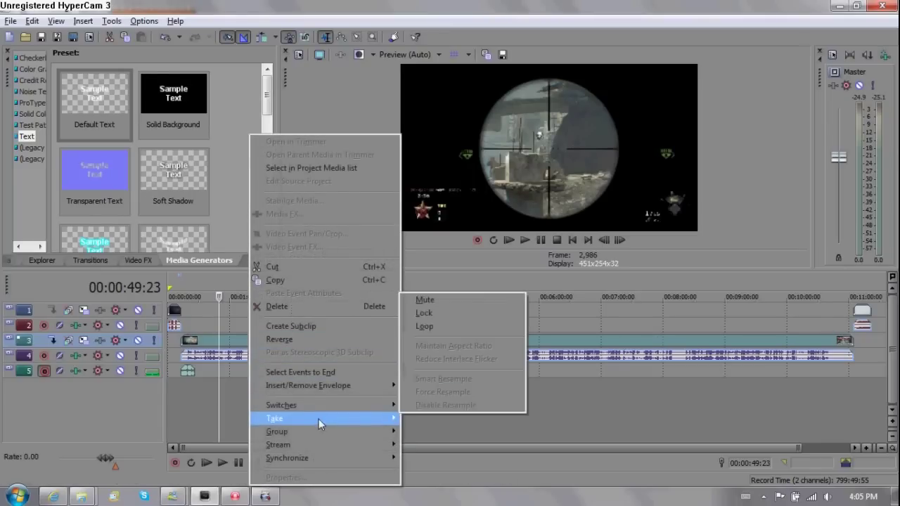
mouse_move(312, 433)
click(436, 343)
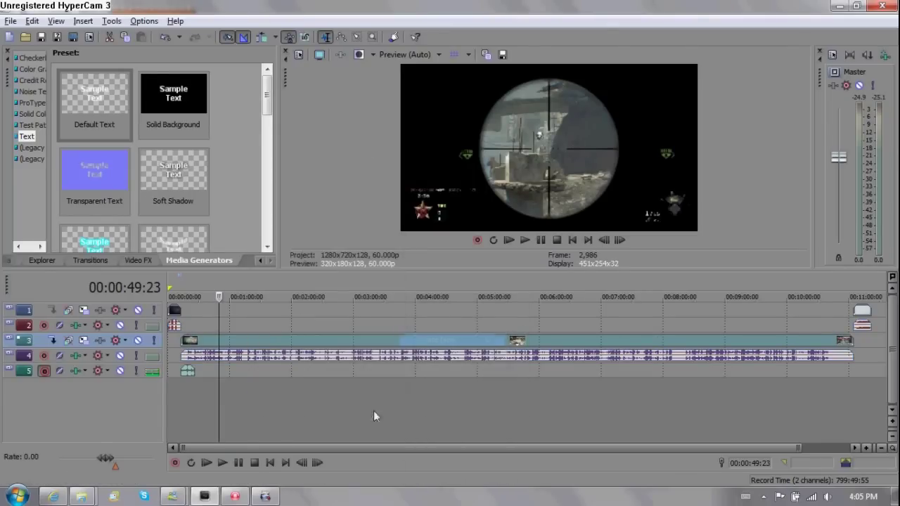
Reselect the track 3 video without the track 4 audio and create another group.
click(368, 410)
click(245, 345)
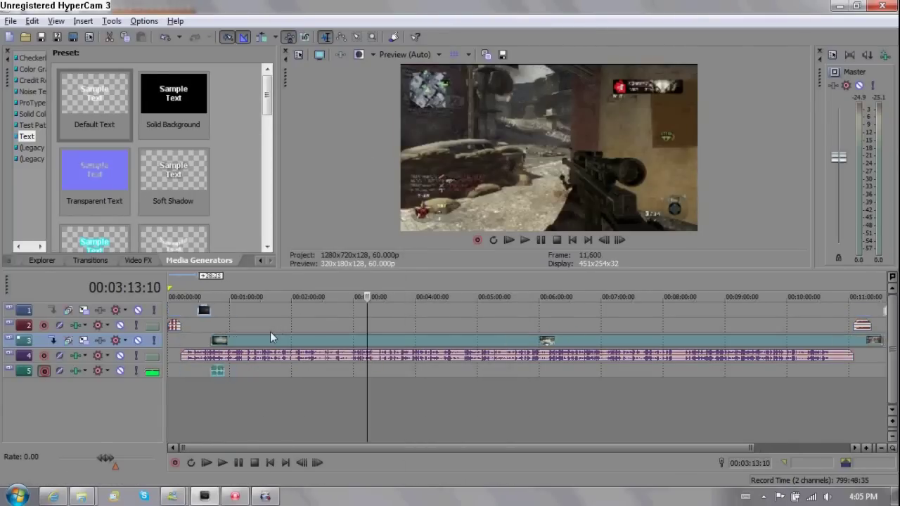
ctrl+click(206, 359)
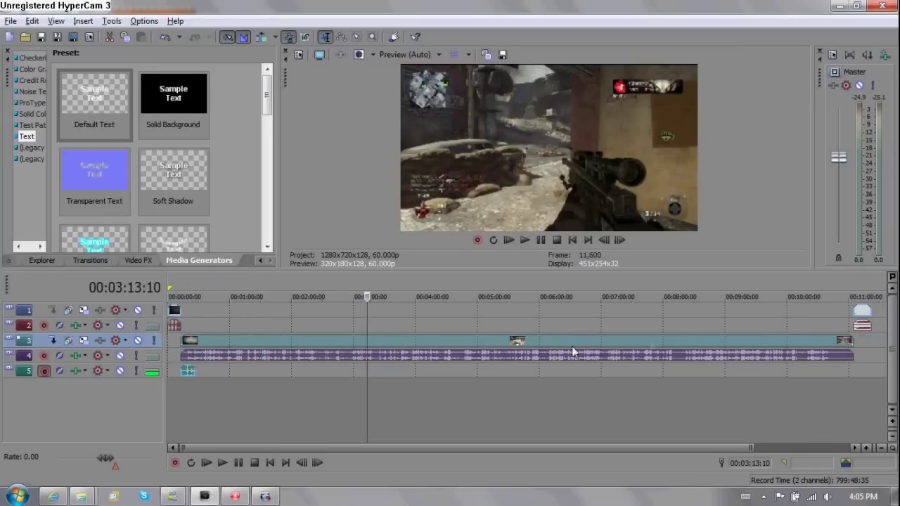
right_click(235, 343)
click(189, 379)
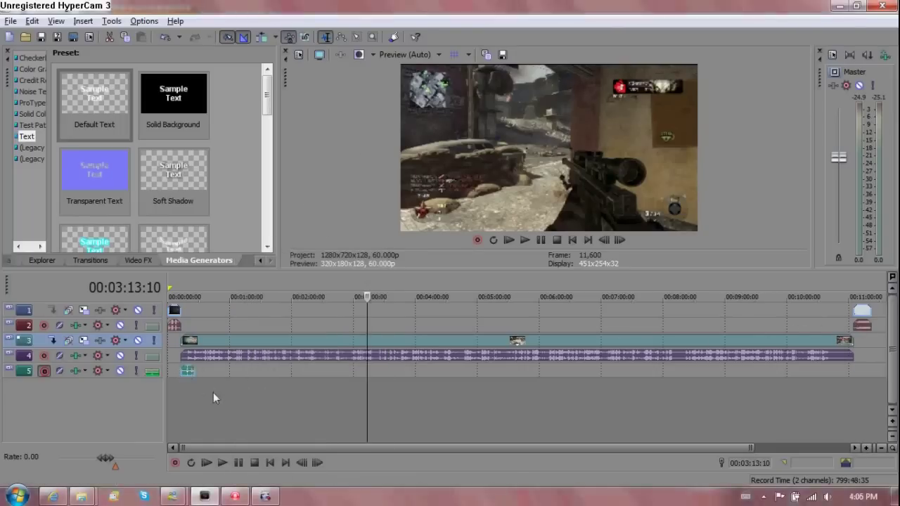
right_click(227, 343)
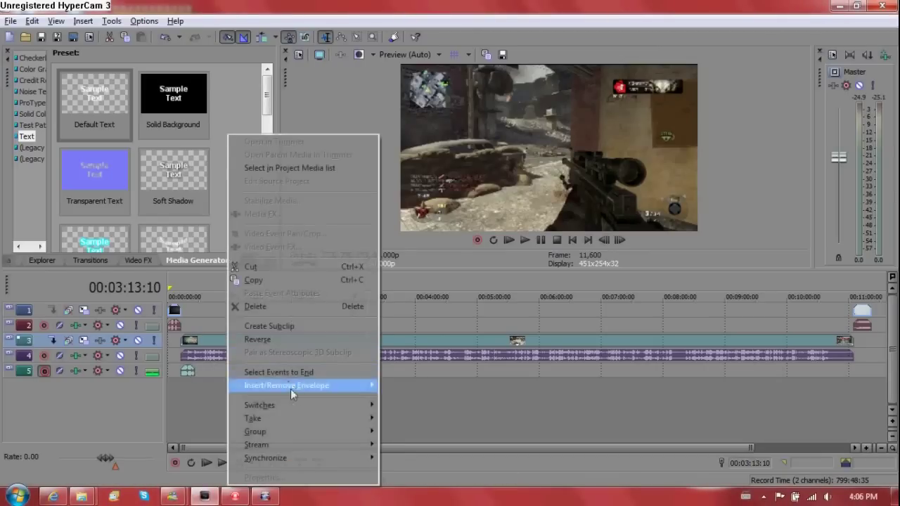
mouse_move(302, 432)
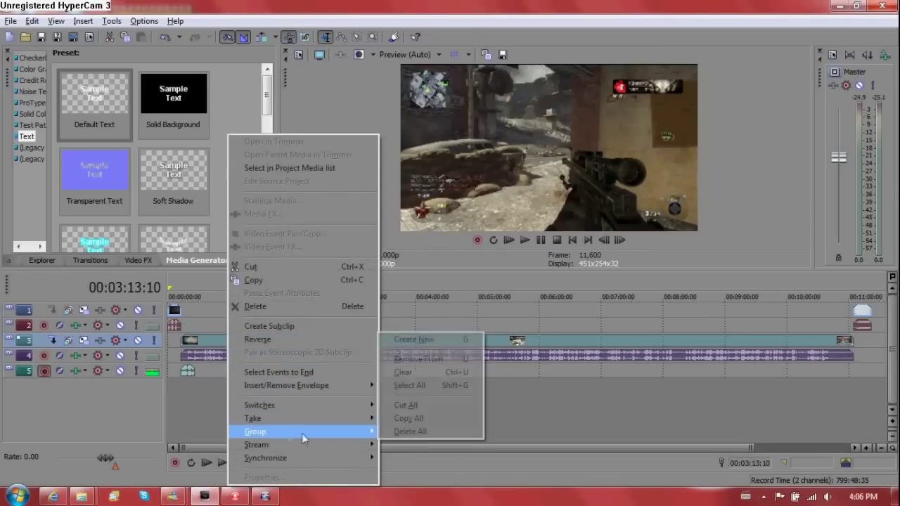
click(432, 341)
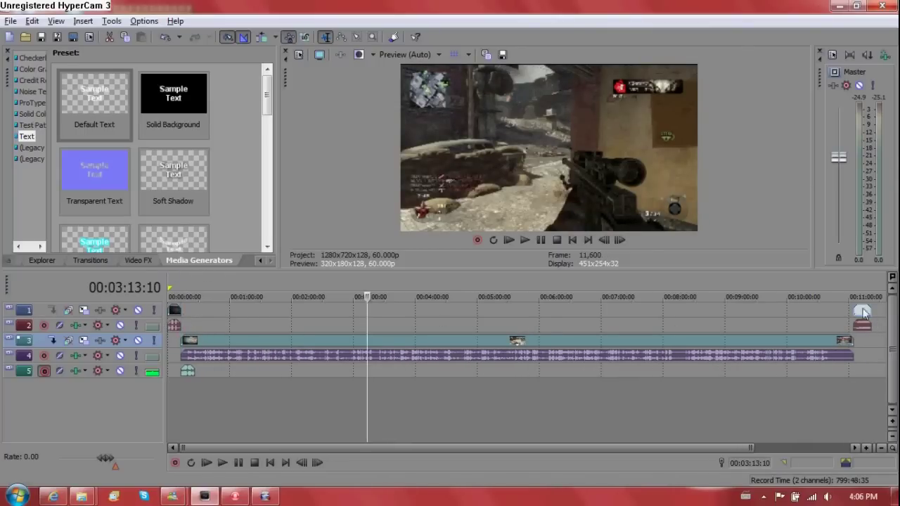
Group all selected events, nudge the group slightly, and park the playhead at 00:01:01:07.
right_click(316, 339)
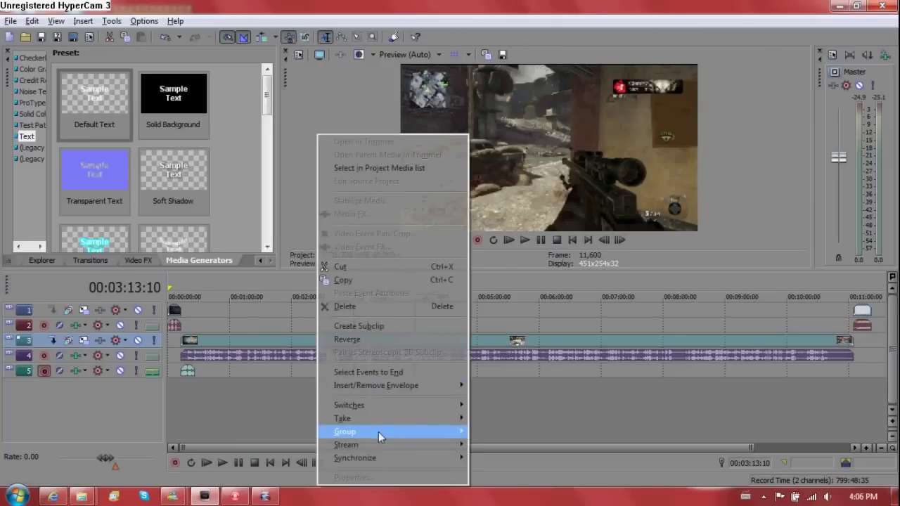
mouse_move(375, 431)
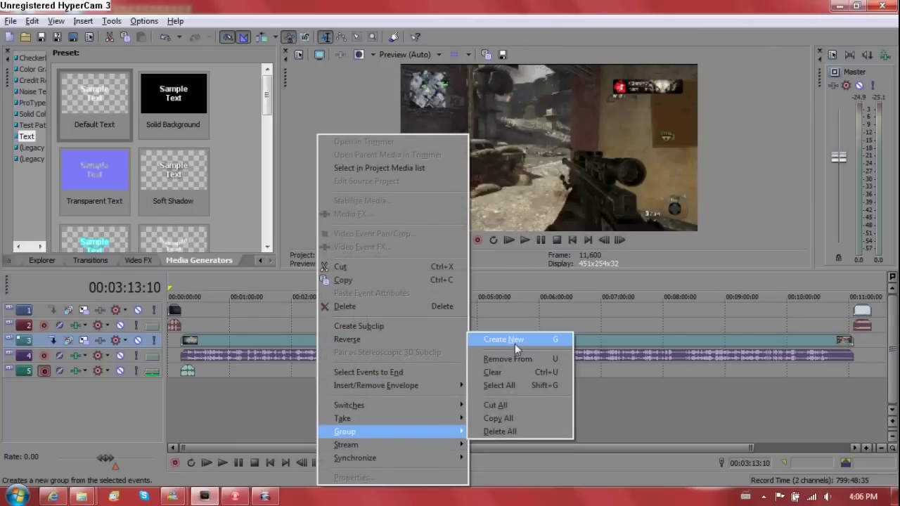
click(514, 342)
mouse_move(267, 339)
mouse_down()
mouse_move(301, 341)
mouse_move(254, 352)
mouse_move(322, 354)
mouse_move(253, 351)
mouse_move(287, 354)
mouse_move(253, 346)
mouse_move(256, 329)
mouse_up()
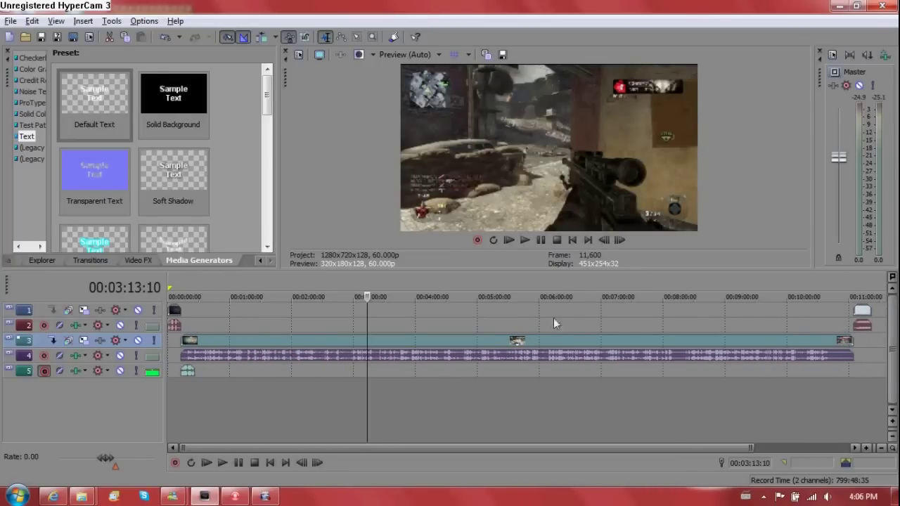
click(231, 373)
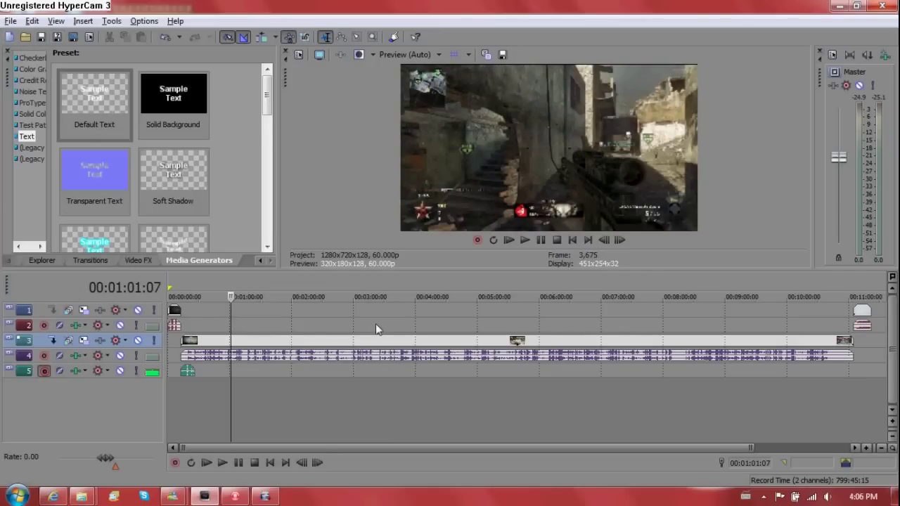
Bring up the Render As dialog from the File menu, targeting the BLACK OPS folder.
click(10, 21)
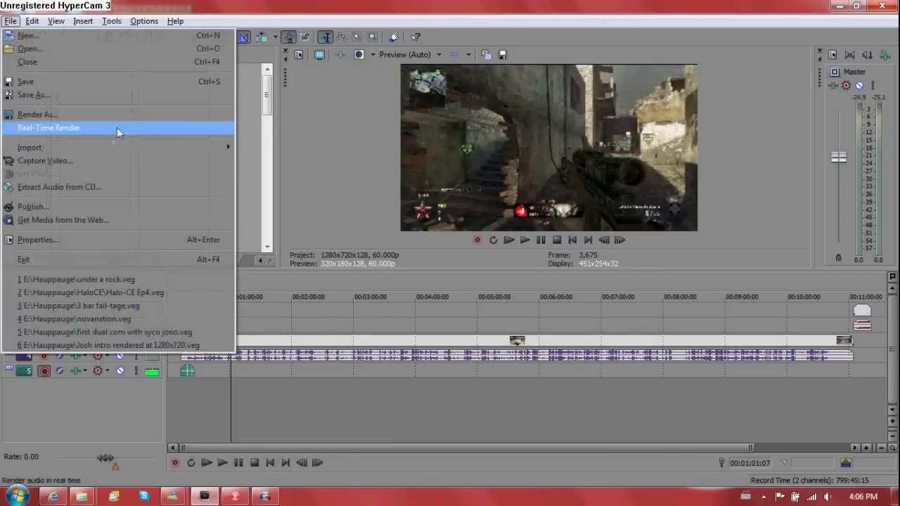
click(61, 113)
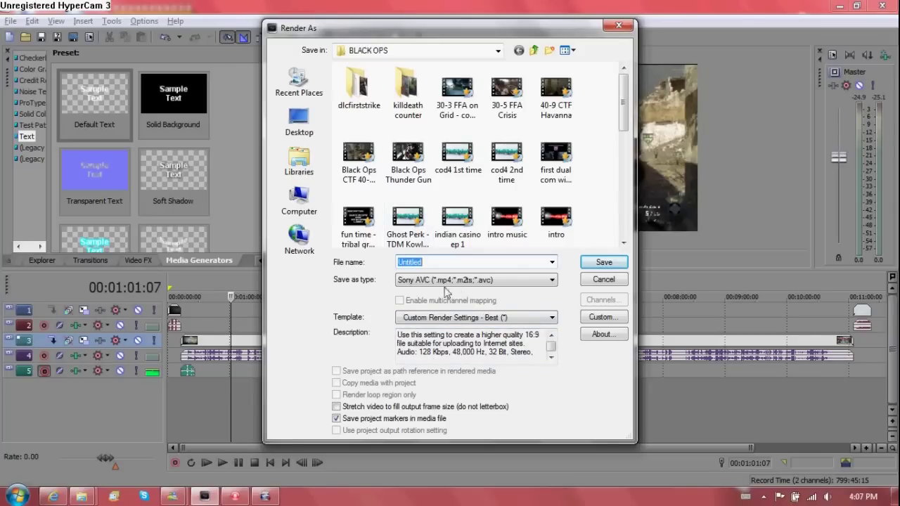
Keep Sony AVC as file type and Custom Render Settings - Best template, saving as Untitled.mp4.
click(444, 280)
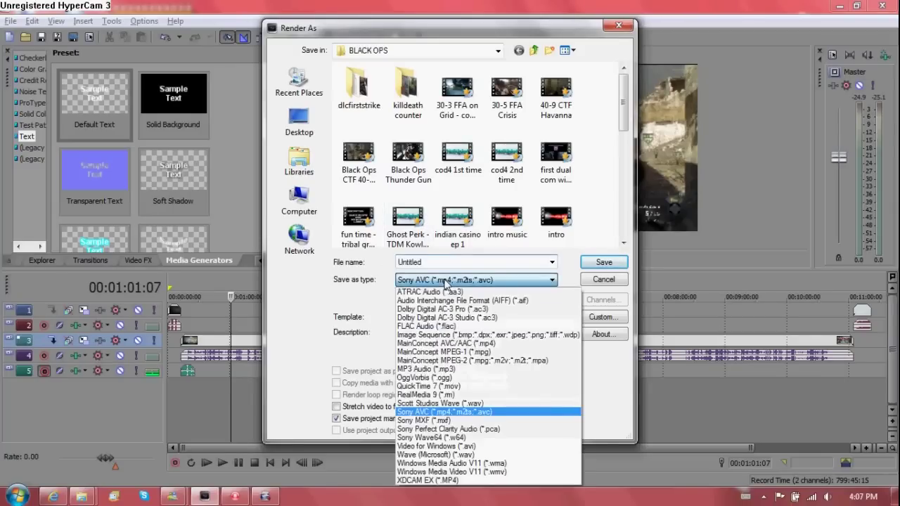
click(430, 412)
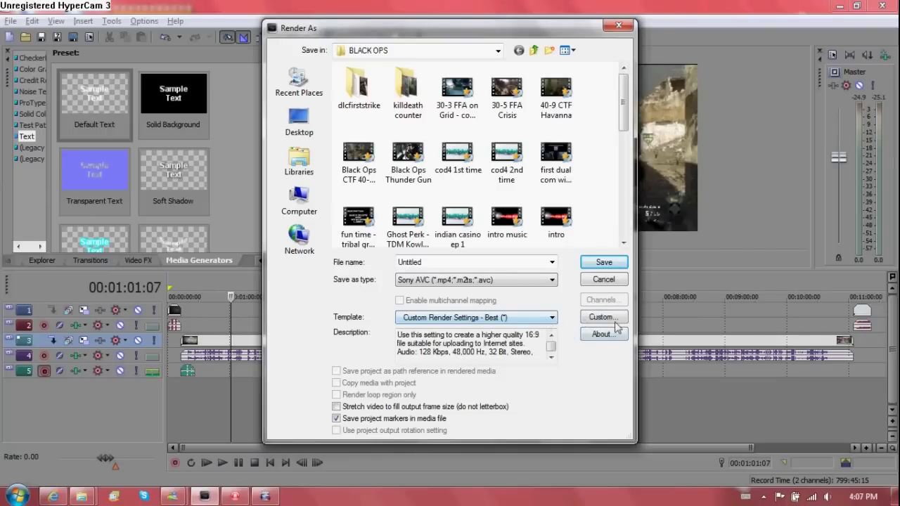
click(475, 320)
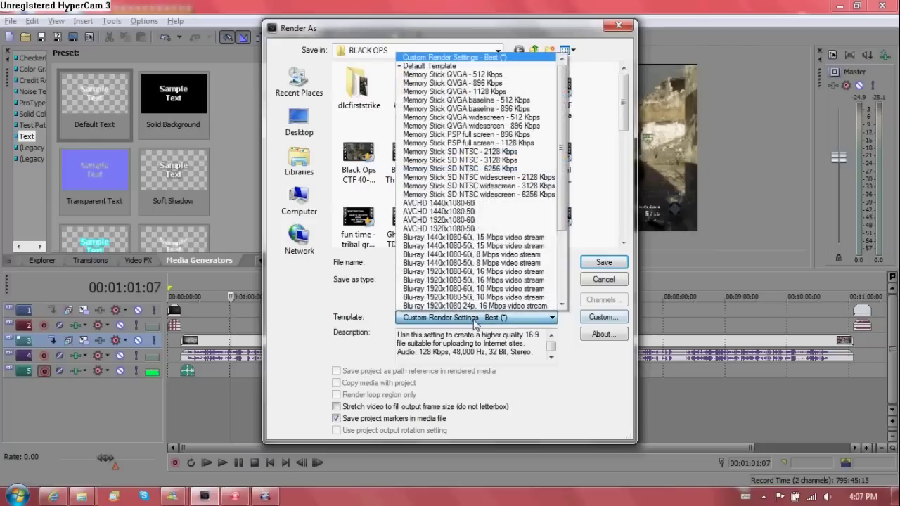
click(486, 59)
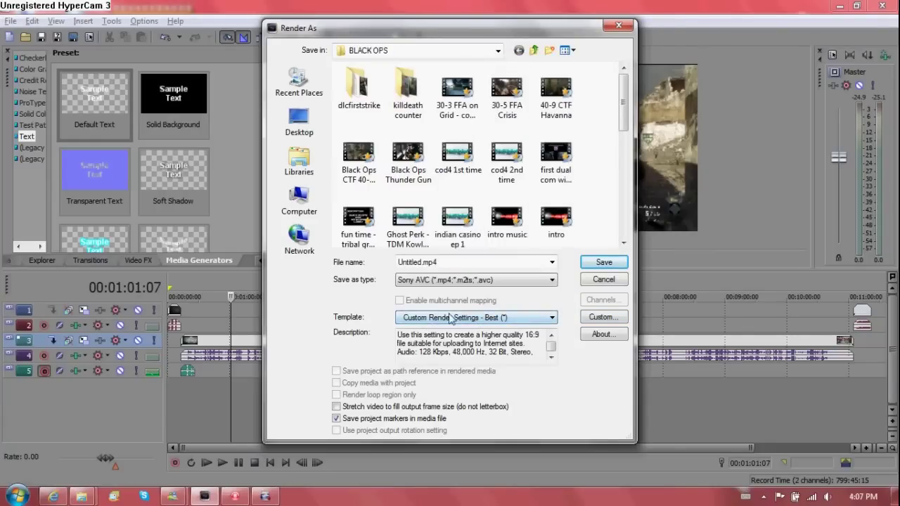
Open the Sony AVC custom settings showing 1280x720, 59.940 fps, 13,500,000 bps video.
click(603, 317)
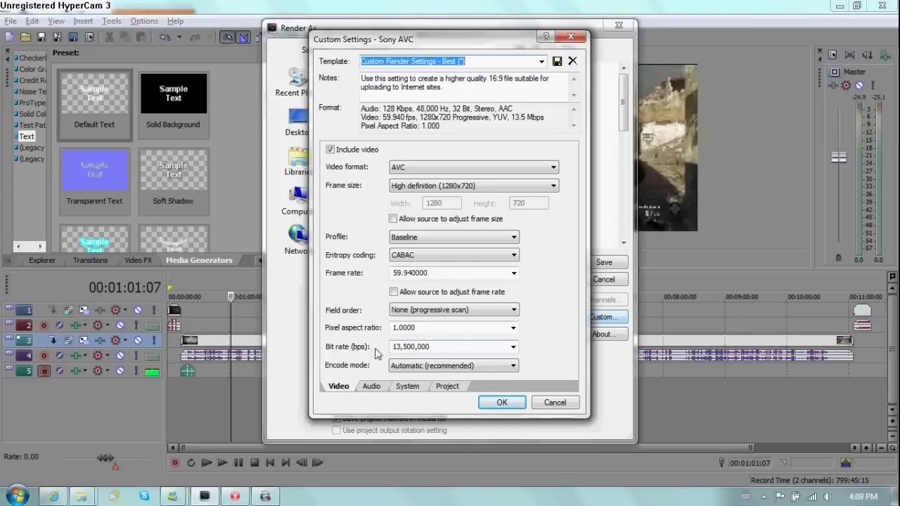
Review the Audio, System and Project tabs, leave rendering quality unchanged, and accept the settings.
click(372, 388)
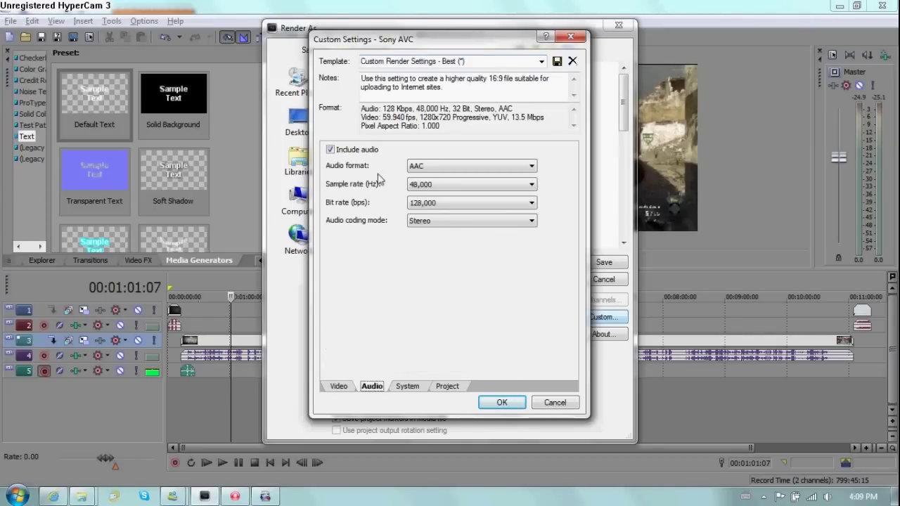
click(405, 386)
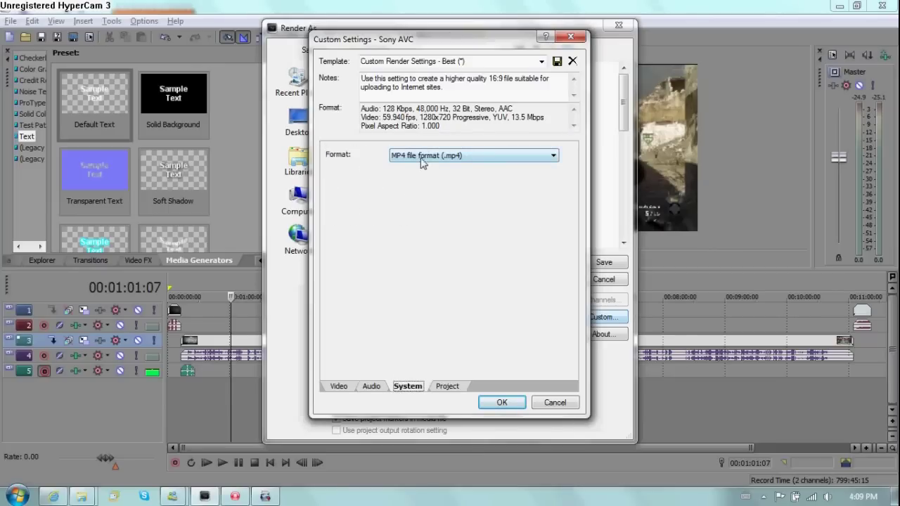
click(447, 386)
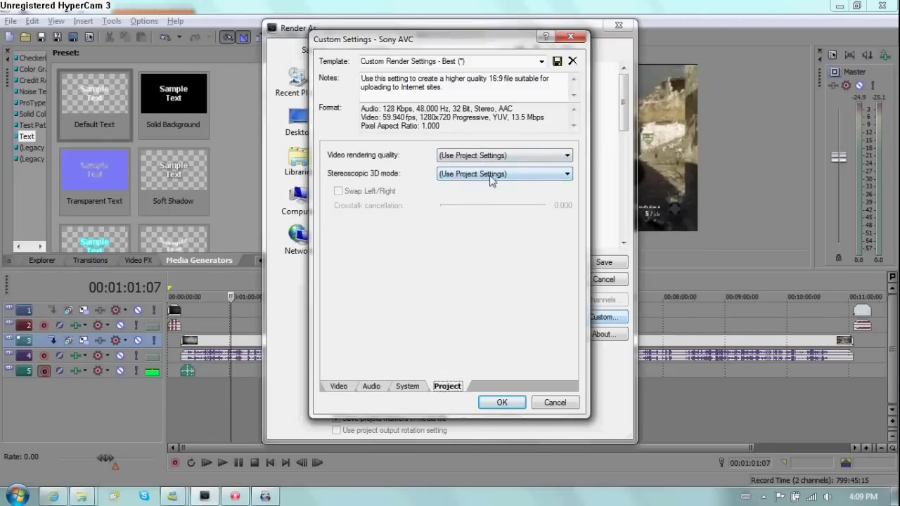
click(503, 151)
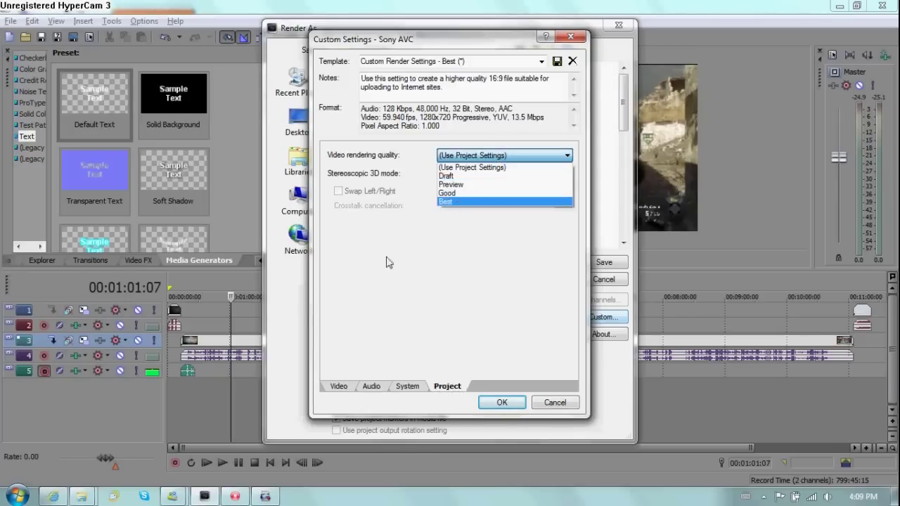
click(478, 156)
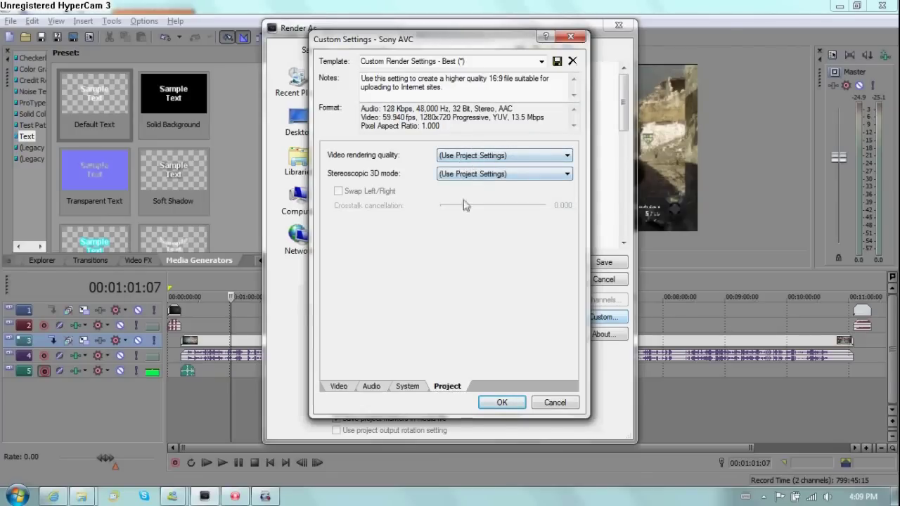
click(502, 402)
Review the custom render settings tabs (audio, format, project, video), then cancel them unchanged.
click(604, 317)
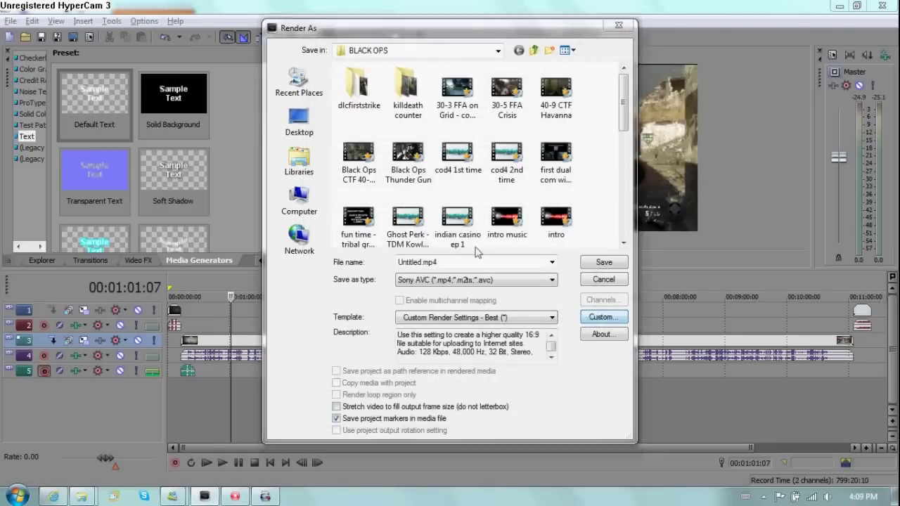
click(371, 386)
click(407, 386)
click(447, 386)
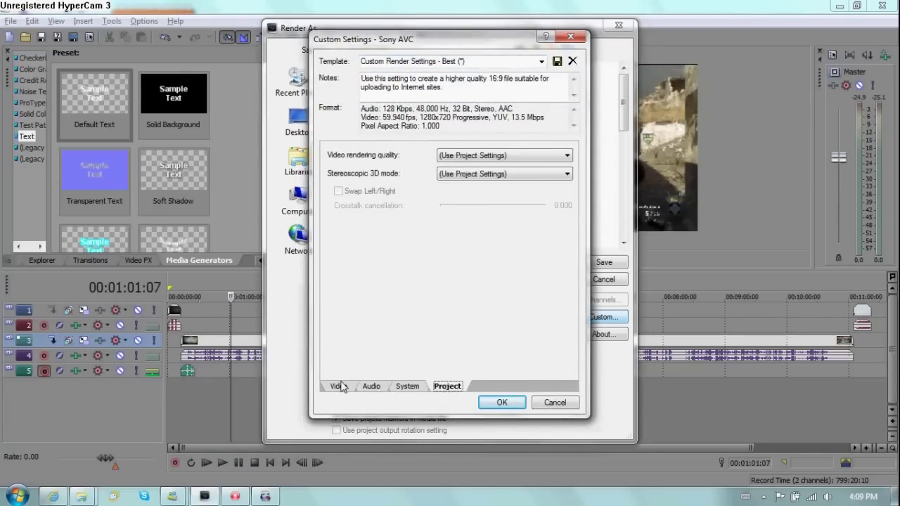
click(339, 385)
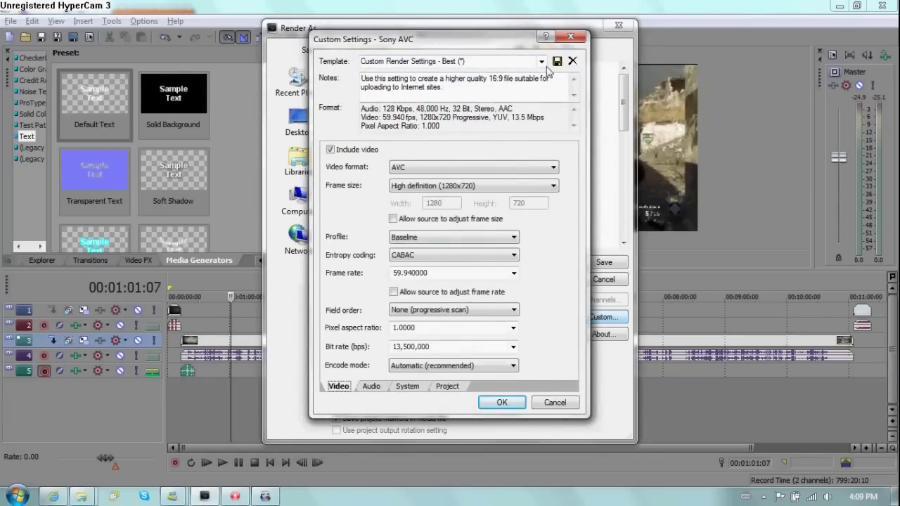
click(495, 64)
click(448, 66)
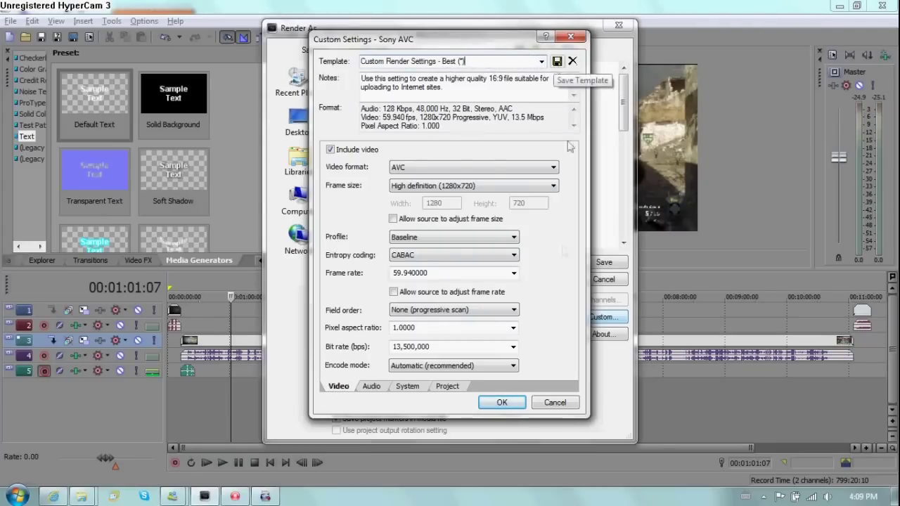
click(555, 403)
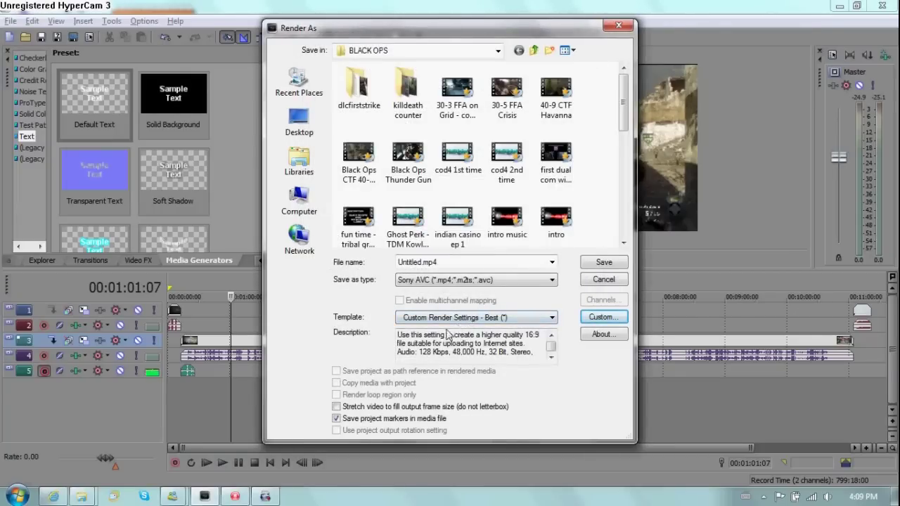
Close the Render As dialog without rendering.
click(471, 263)
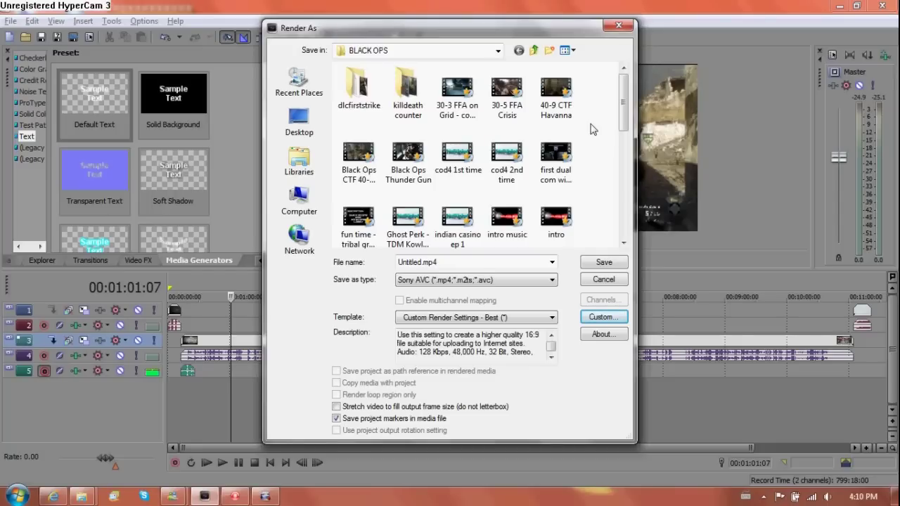
key(Tab)
click(618, 25)
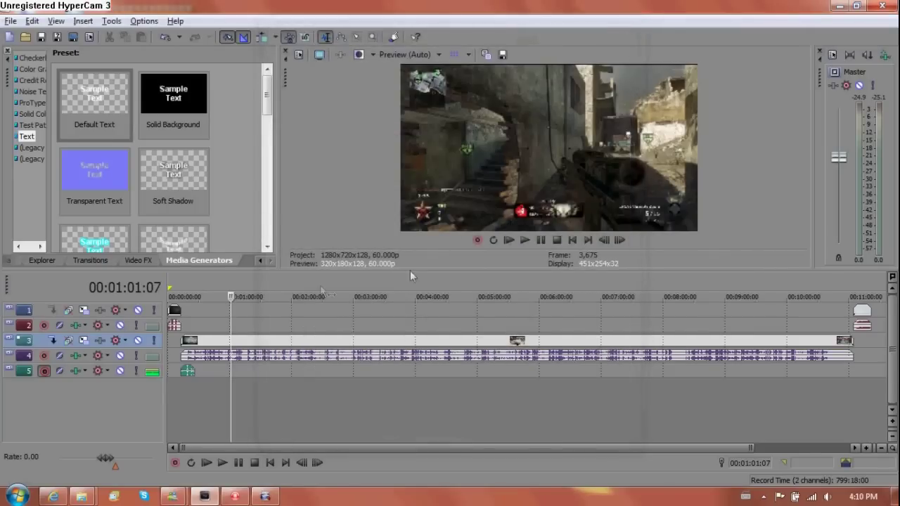
Set the playhead to 00:02:10:24, then bring up the freemake.com converter page.
click(302, 402)
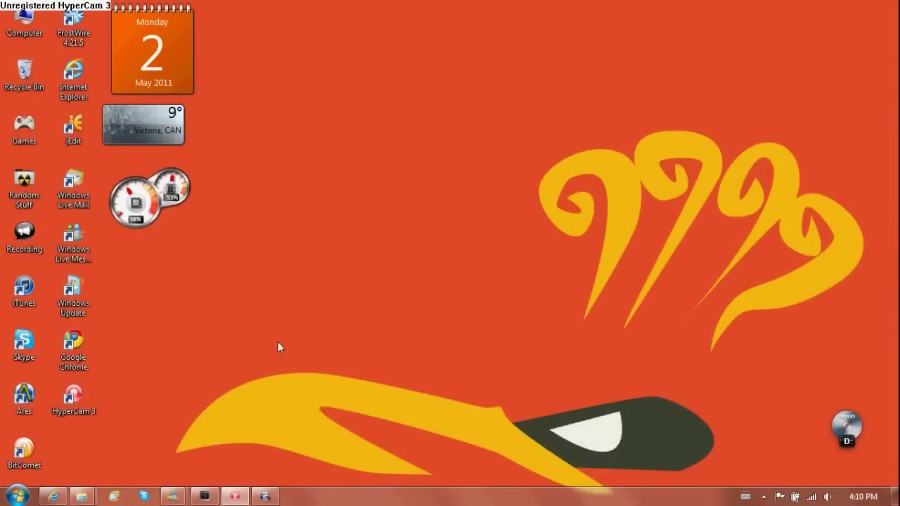
click(53, 496)
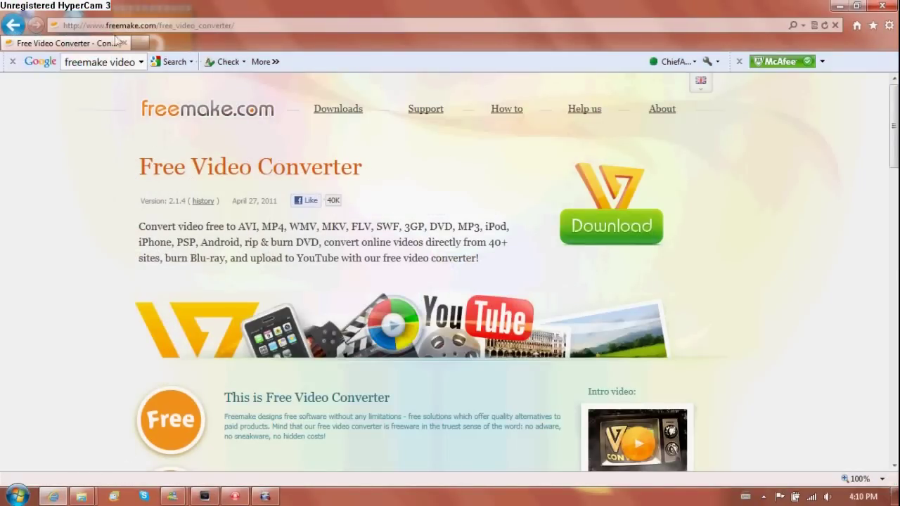
click(237, 26)
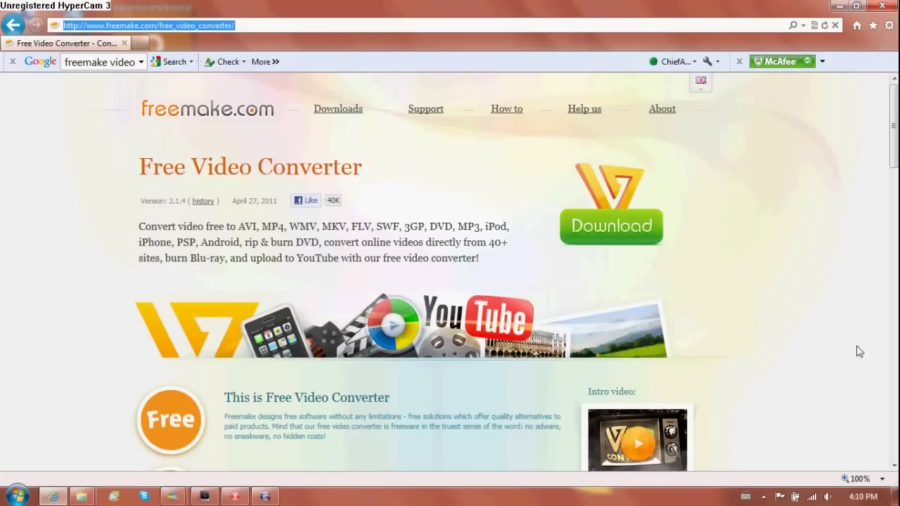
Minimize the browser and open the BLACK OPS folder from the Hauppauge folder.
click(847, 9)
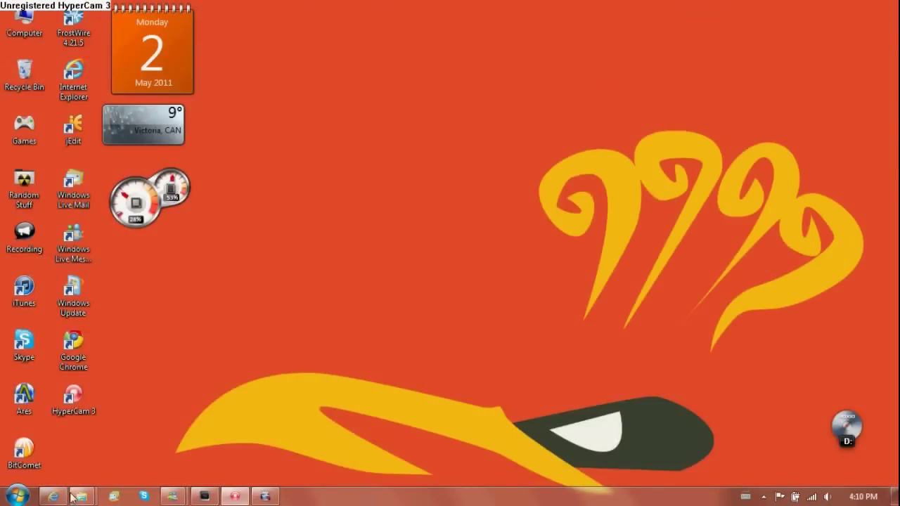
mouse_move(83, 499)
click(120, 428)
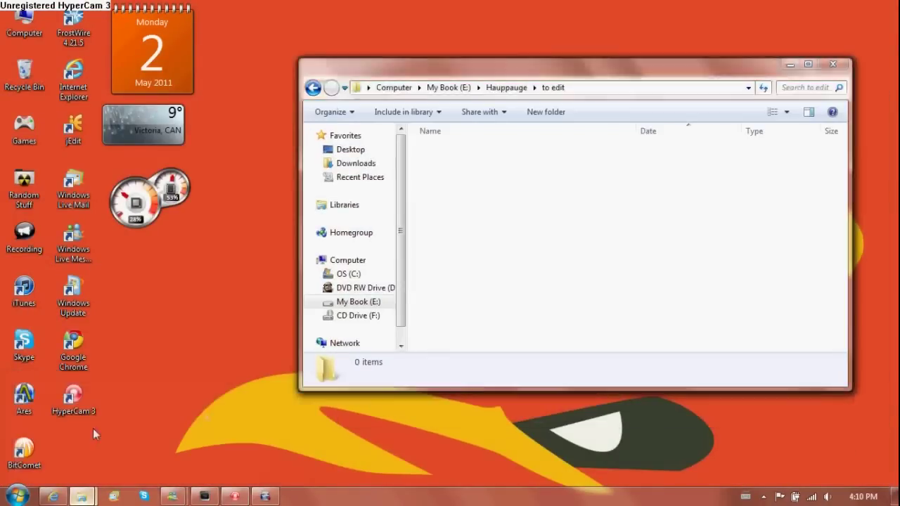
click(312, 87)
double_click(625, 150)
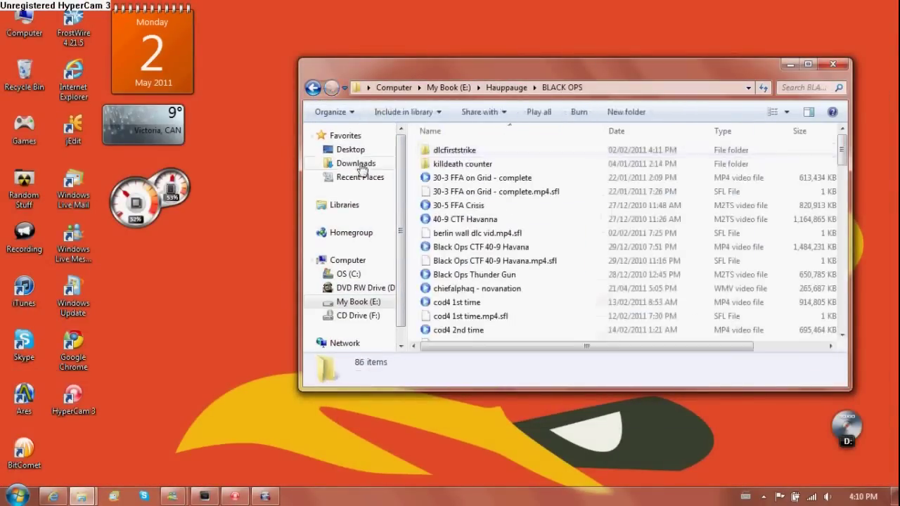
Select the under a rock video, then open the desktop Recording folder of shortcuts.
click(503, 260)
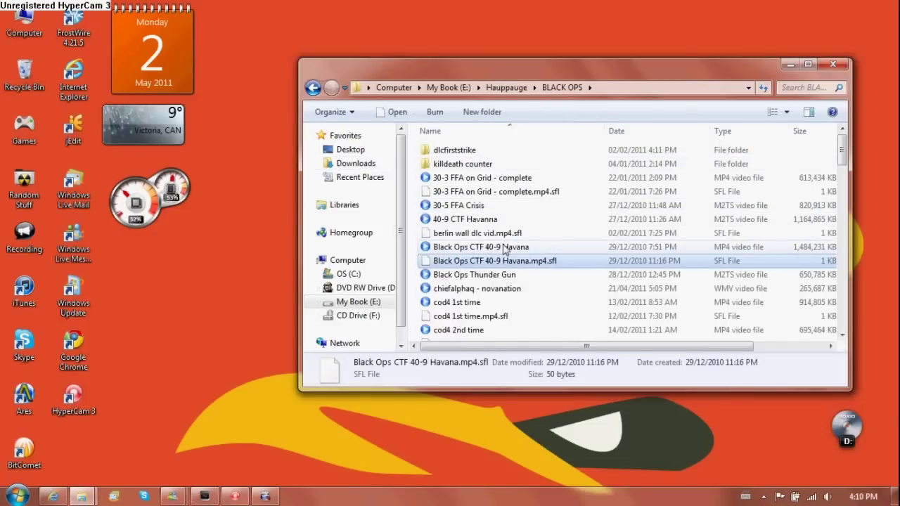
scroll(503, 251, down, 1)
scroll(504, 251, up, 1)
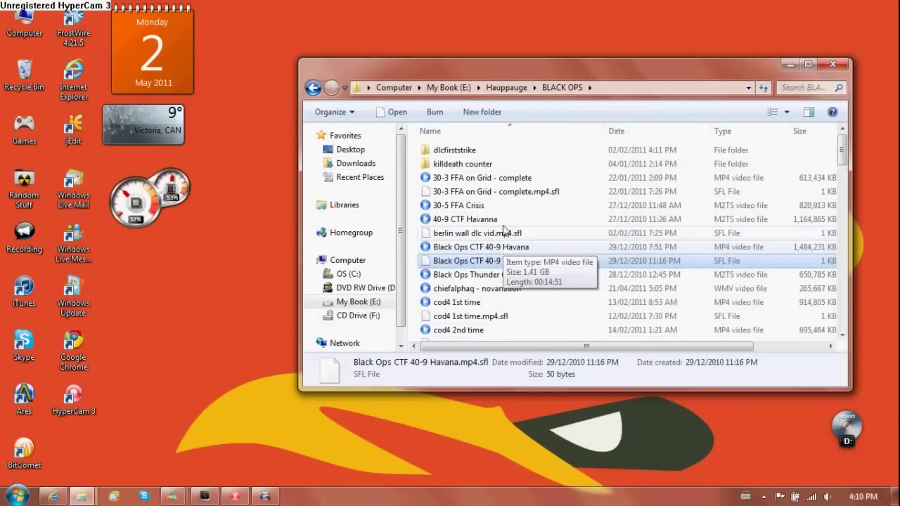
scroll(497, 292, down, 1)
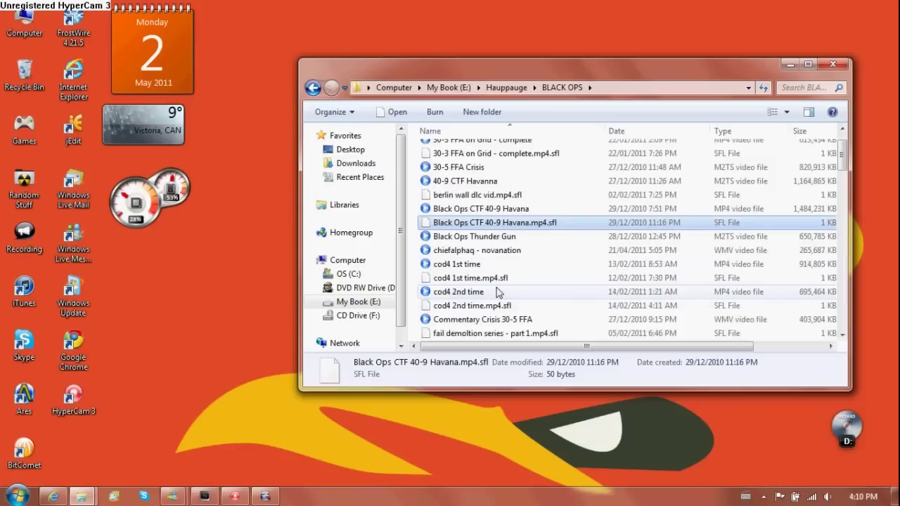
scroll(497, 291, up, 1)
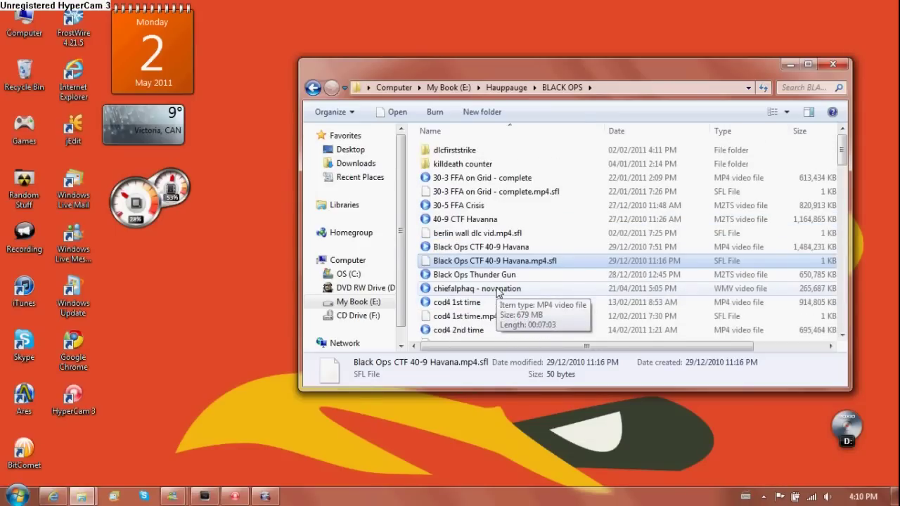
scroll(497, 292, down, 10)
click(464, 264)
click(464, 263)
click(18, 242)
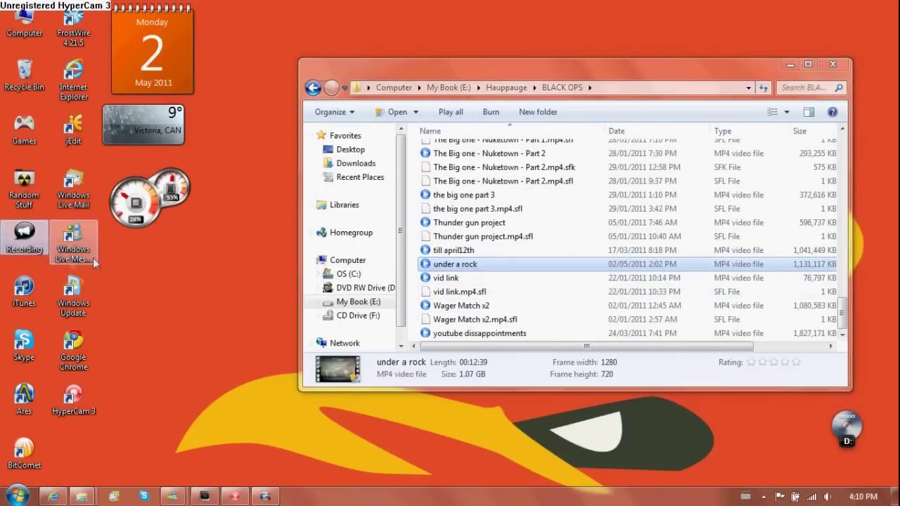
double_click(11, 246)
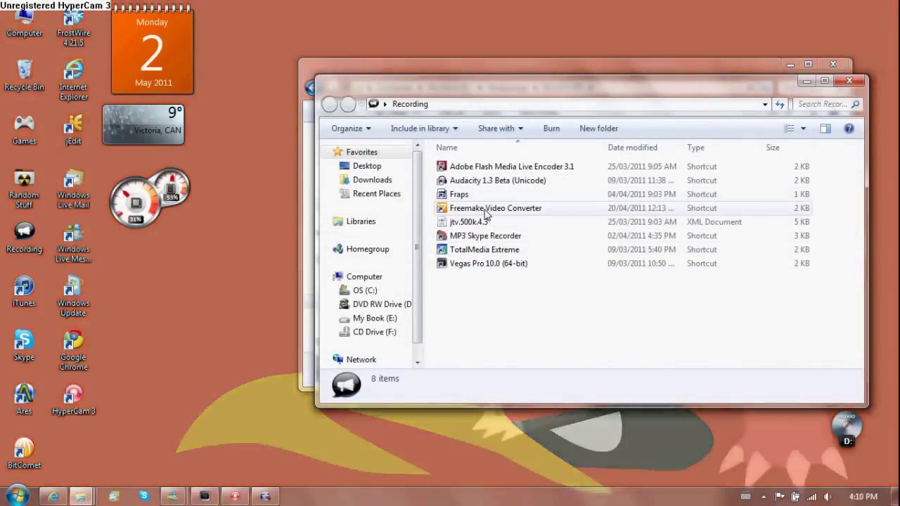
Launch Freemake Video Converter, close Recording, and move and narrow the BLACK OPS window.
double_click(485, 209)
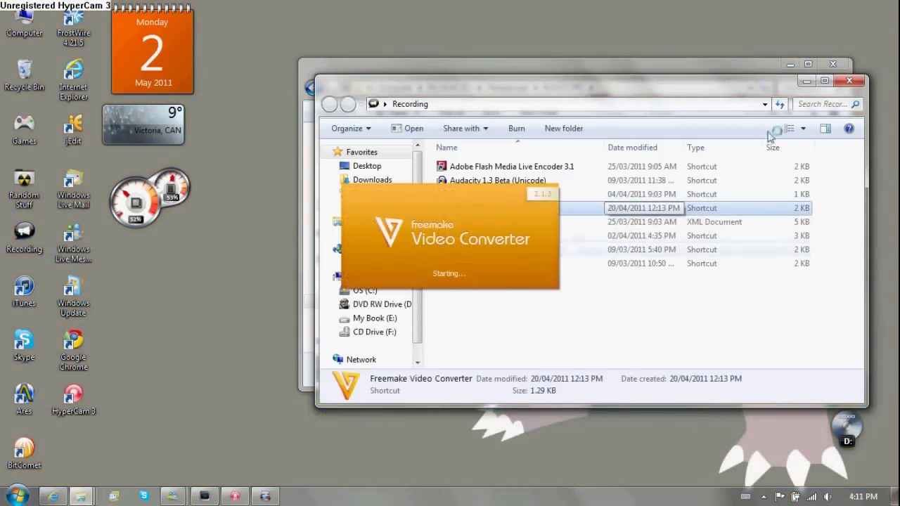
click(849, 81)
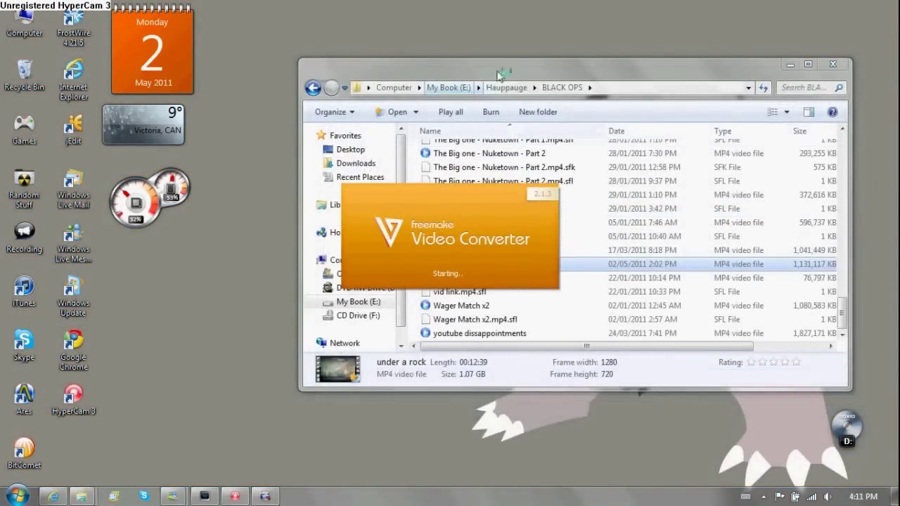
drag(492, 71, 483, 42)
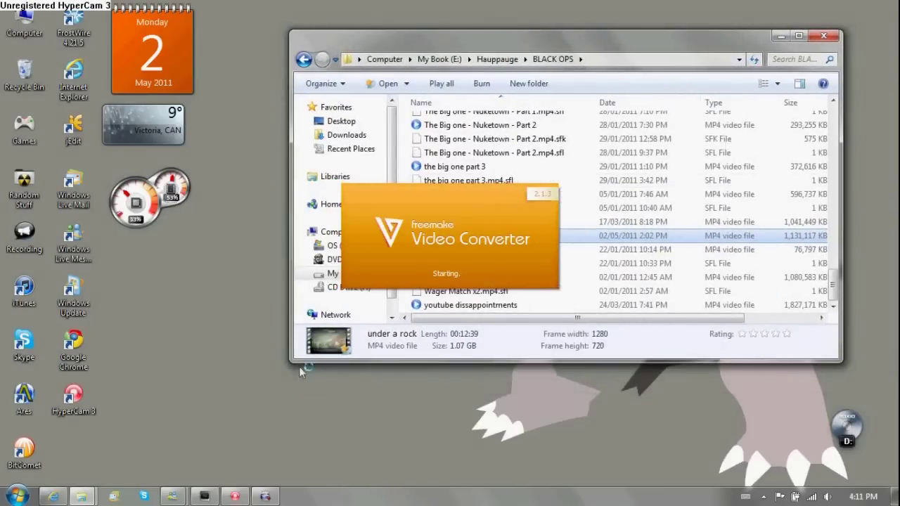
drag(291, 361, 506, 355)
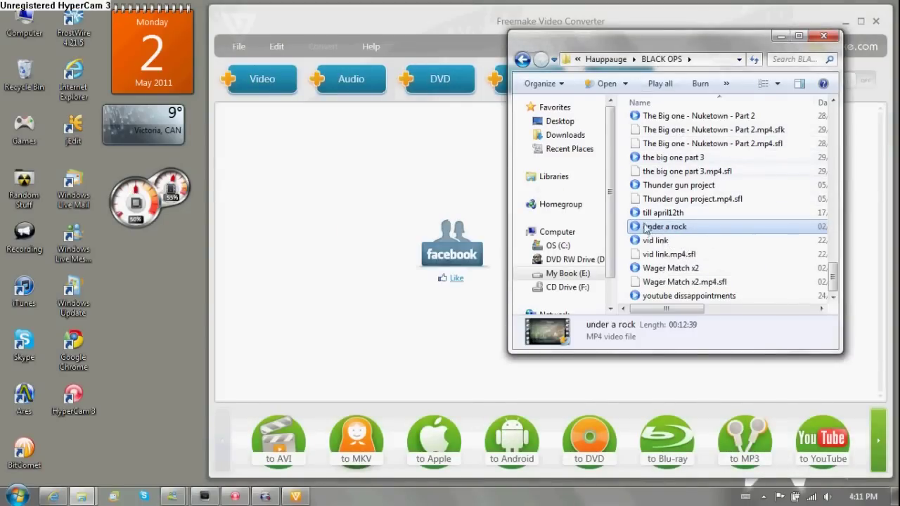
Bring the converter forward and scroll through to the last output formats.
drag(418, 22, 328, 23)
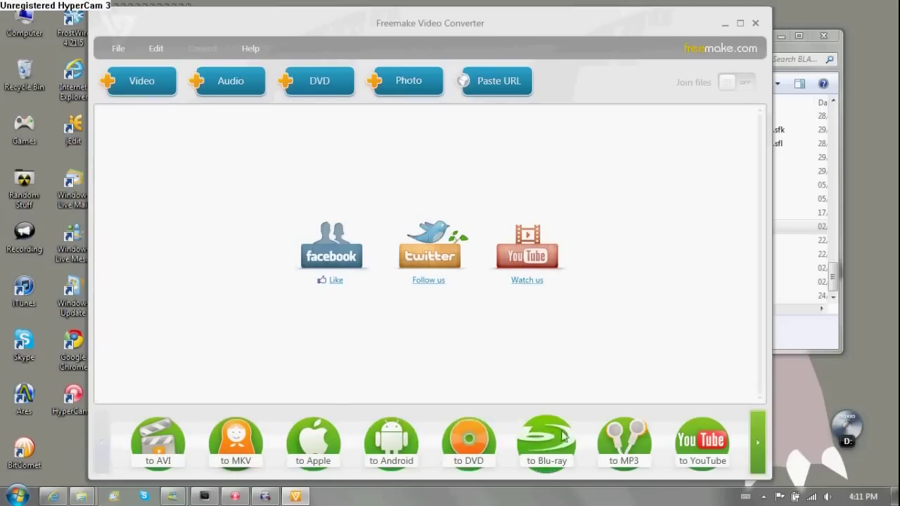
click(757, 438)
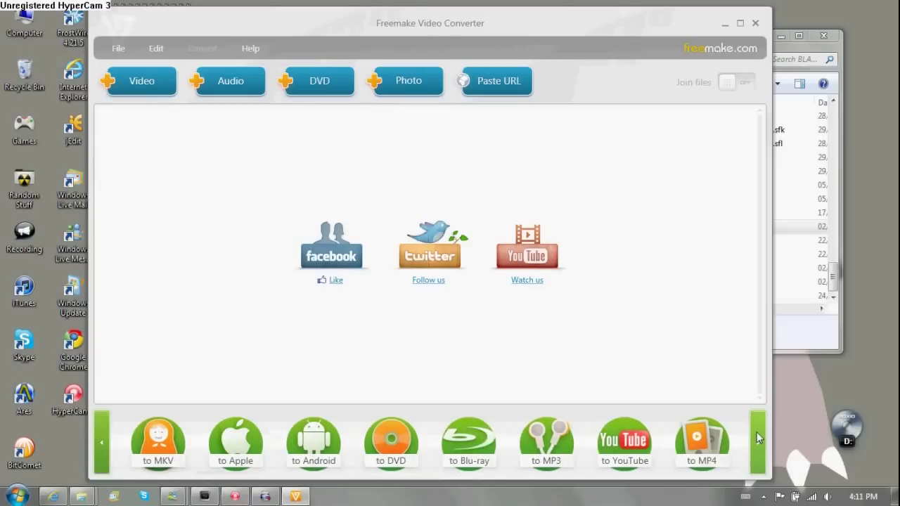
click(758, 438)
click(758, 438)
click(758, 438)
click(758, 438)
click(758, 438)
click(758, 438)
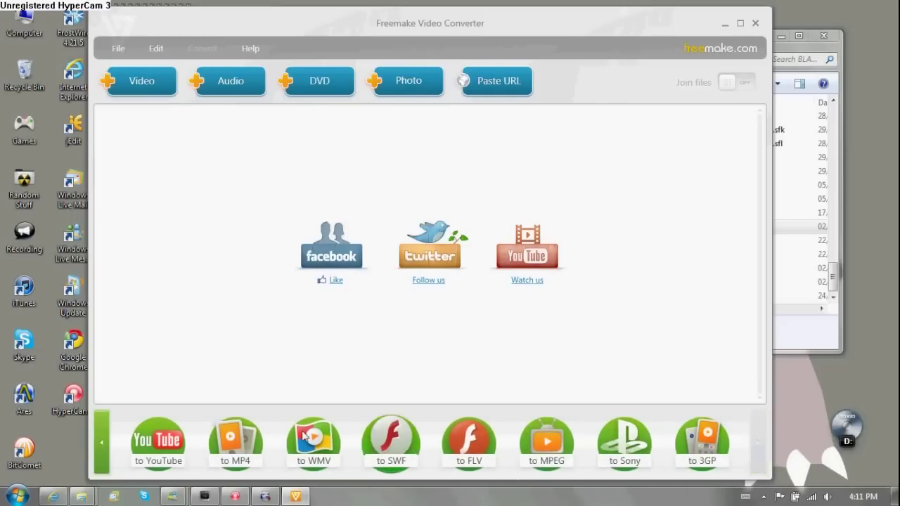
Return to the first output formats and bring the BLACK OPS folder window forward.
click(98, 439)
click(98, 438)
click(98, 439)
click(98, 438)
click(98, 439)
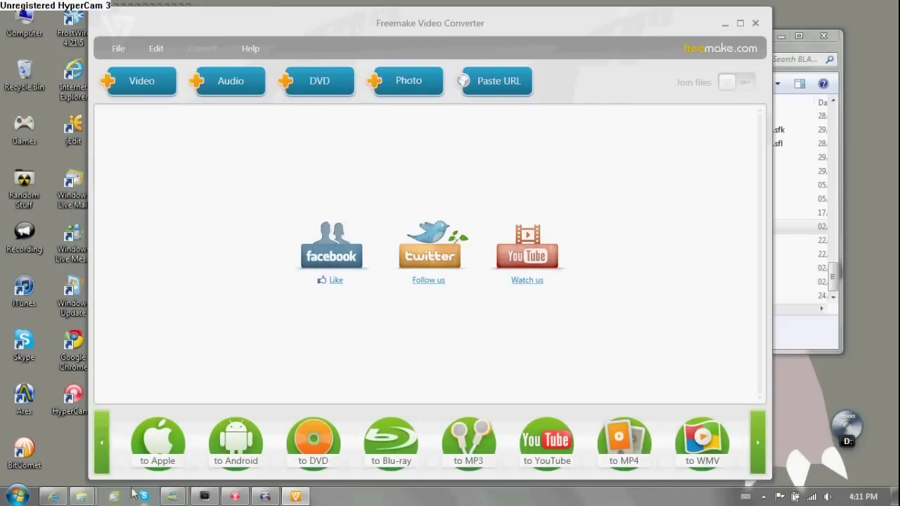
mouse_move(83, 497)
click(76, 428)
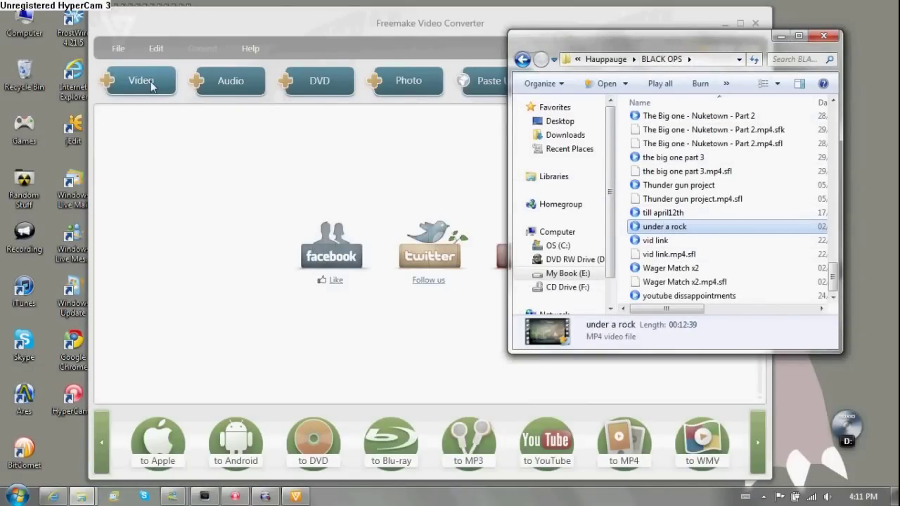
Drag the under a rock MP4 (00:12:39, 1280x720 H264) into Freemake's list.
drag(670, 226, 160, 179)
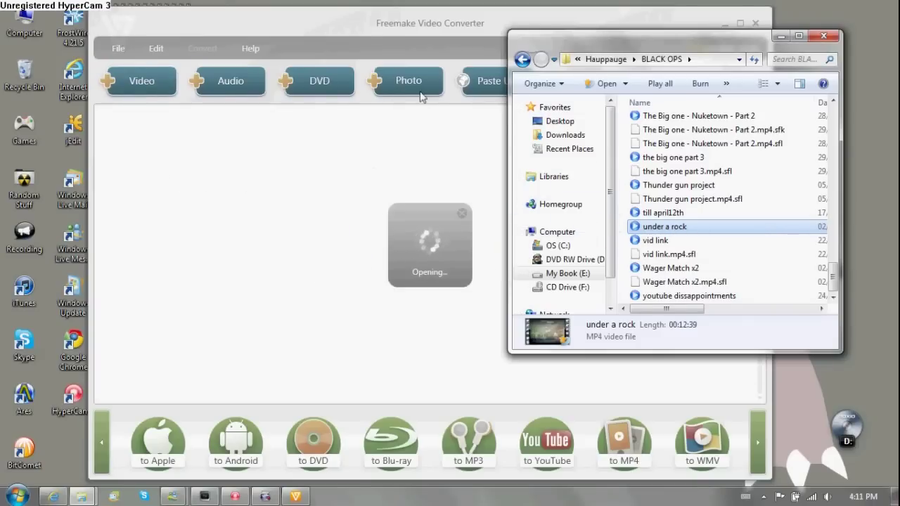
click(344, 81)
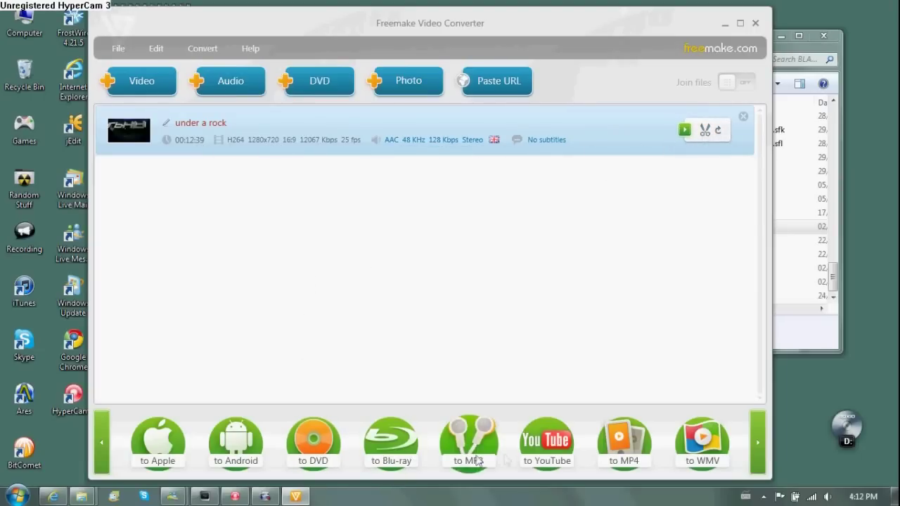
Choose WMV as the output format for under a rock.
click(758, 441)
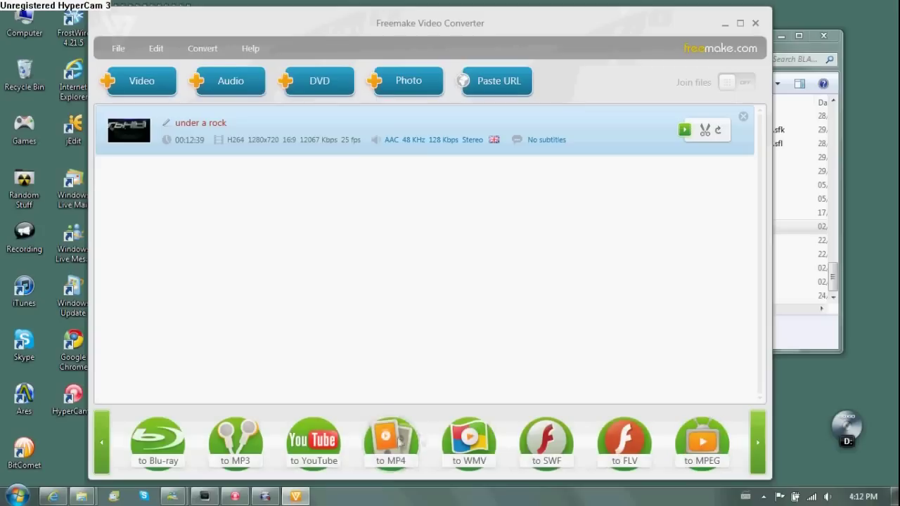
click(470, 440)
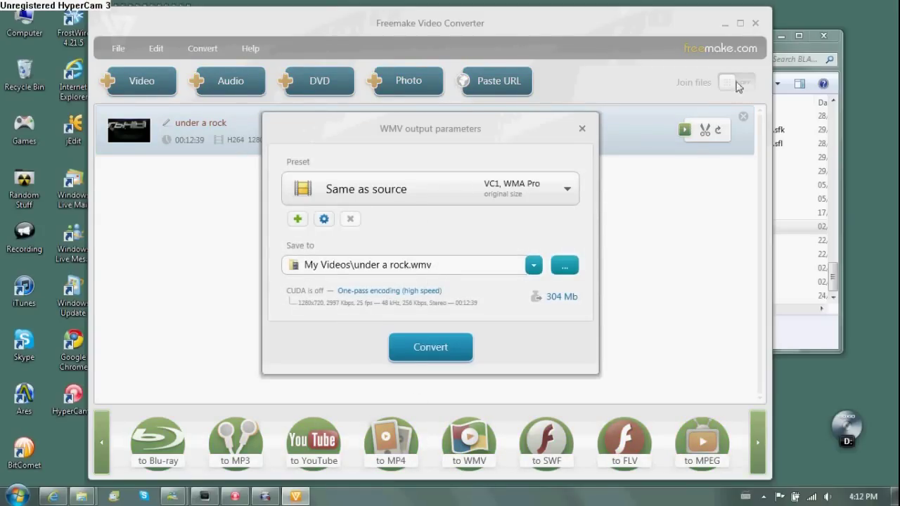
click(812, 53)
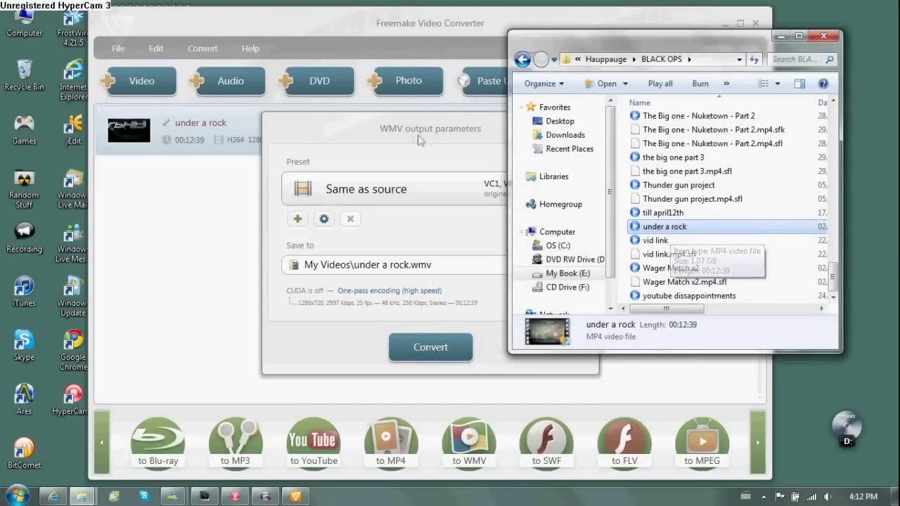
click(346, 246)
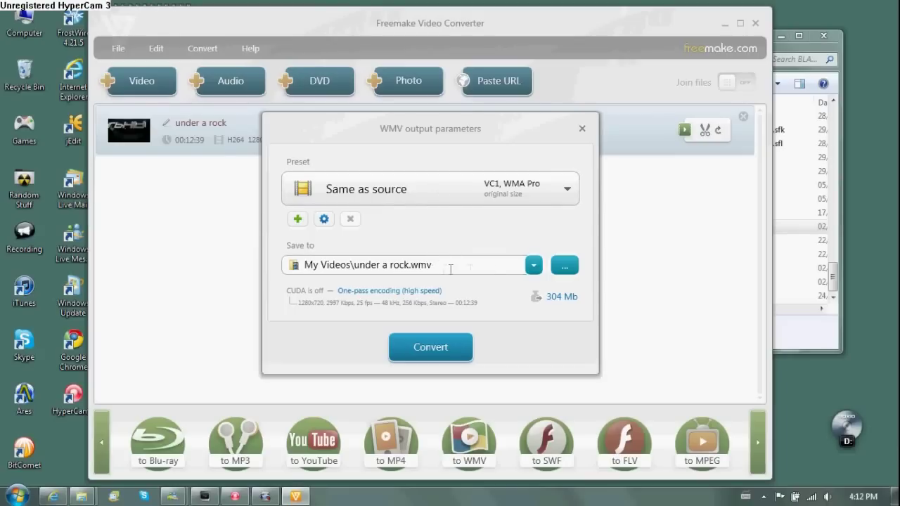
Set the save location to E:\Hauppauge\BLACK OPS\under a rock.wmv.
click(533, 265)
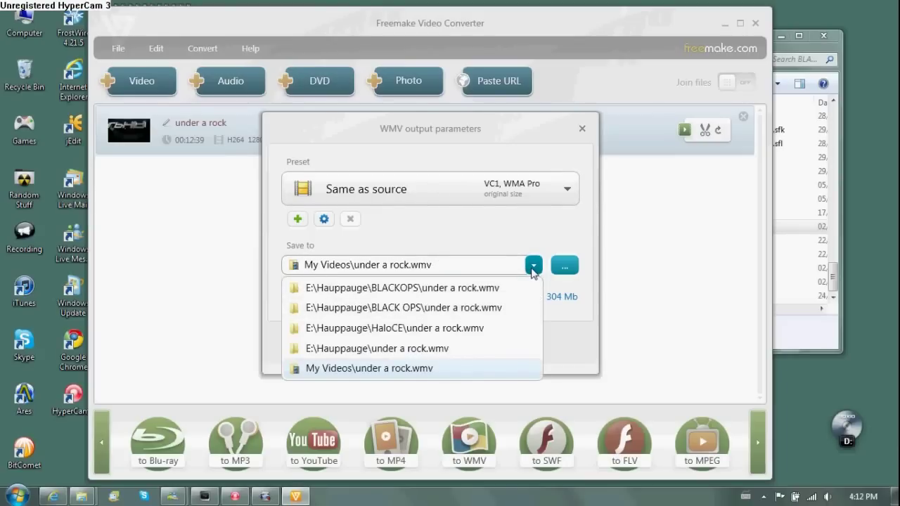
click(401, 310)
click(533, 265)
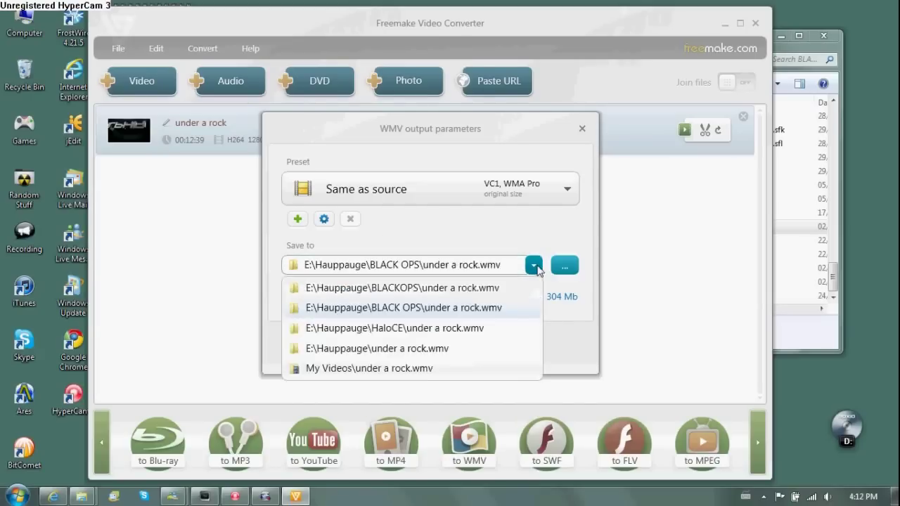
click(470, 289)
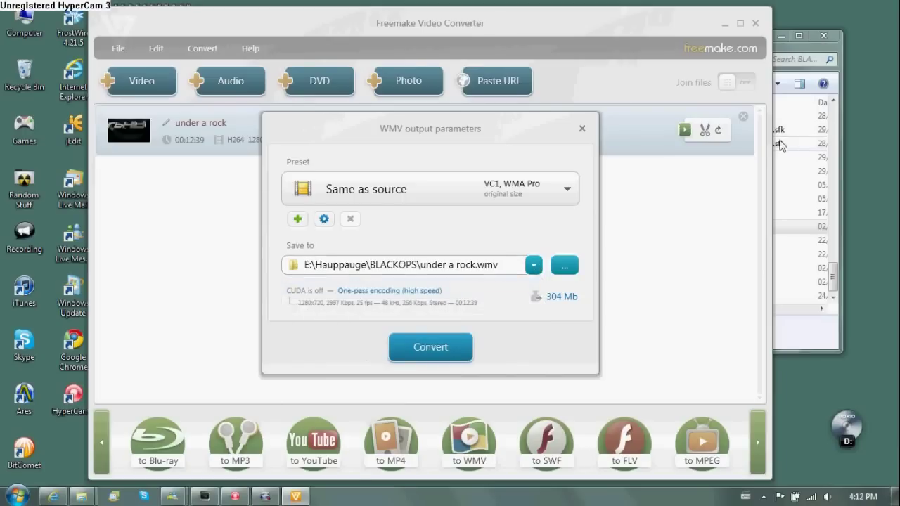
click(793, 47)
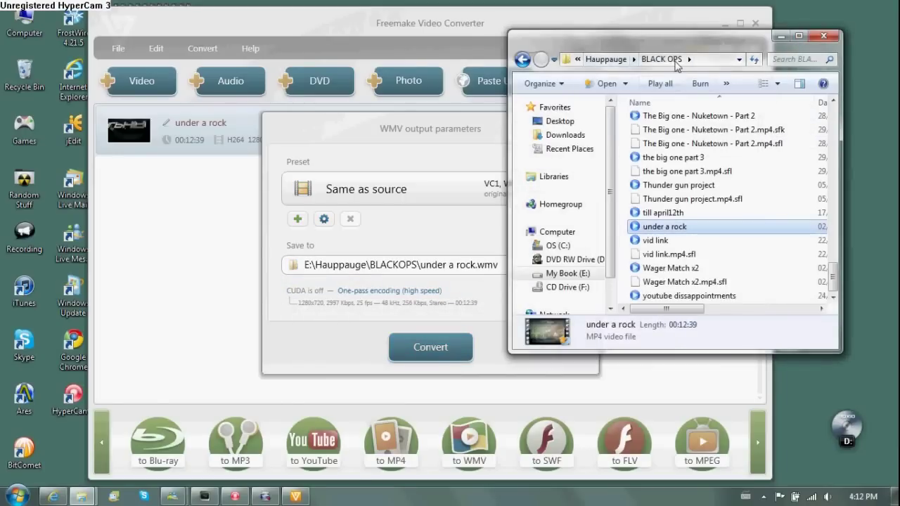
click(438, 237)
click(534, 265)
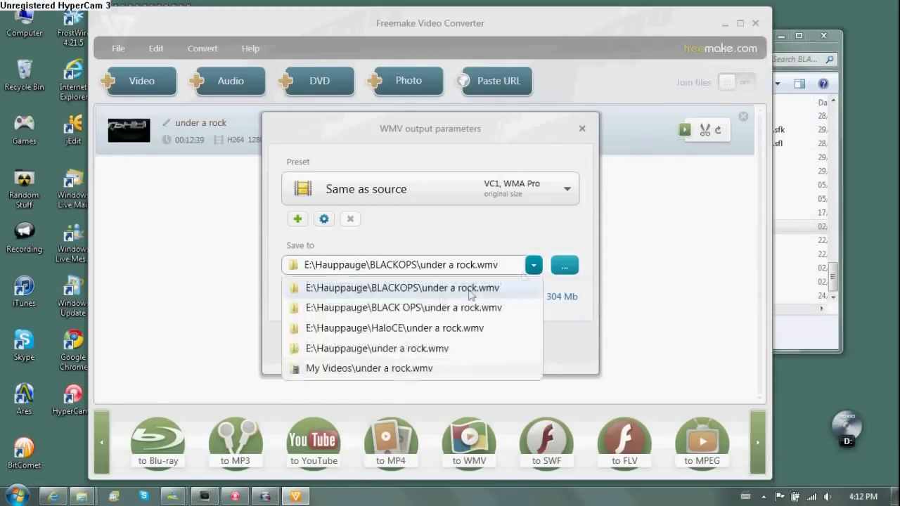
click(438, 305)
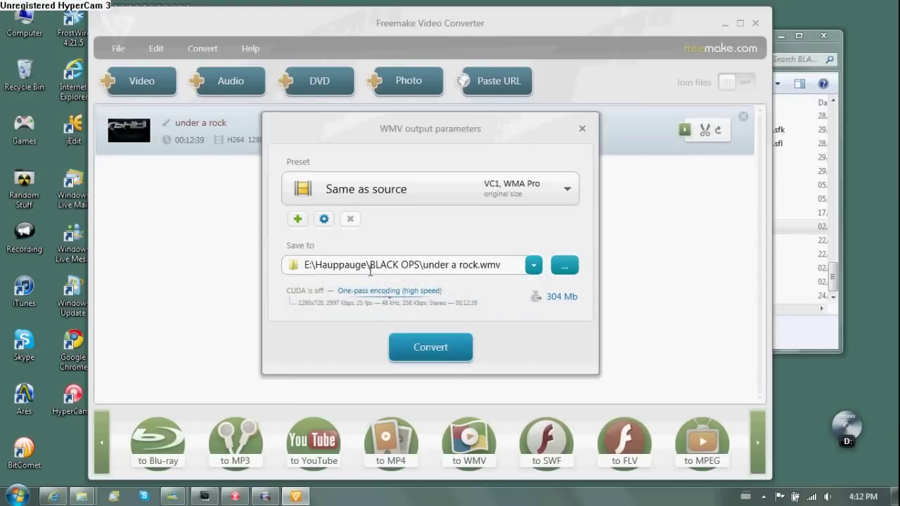
click(420, 191)
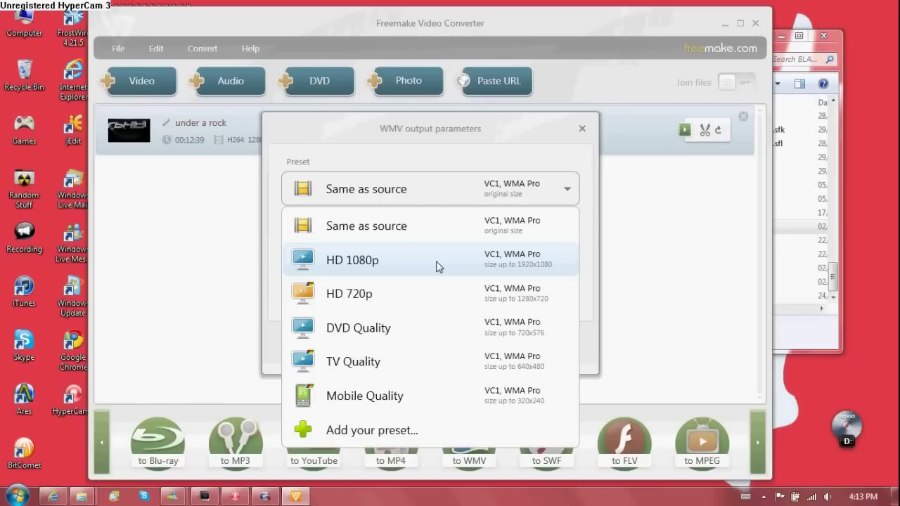
click(367, 226)
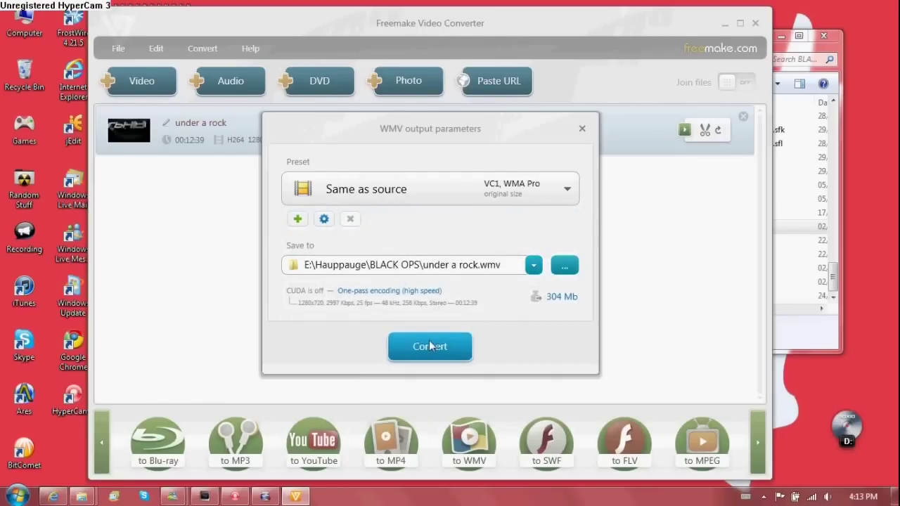
click(391, 291)
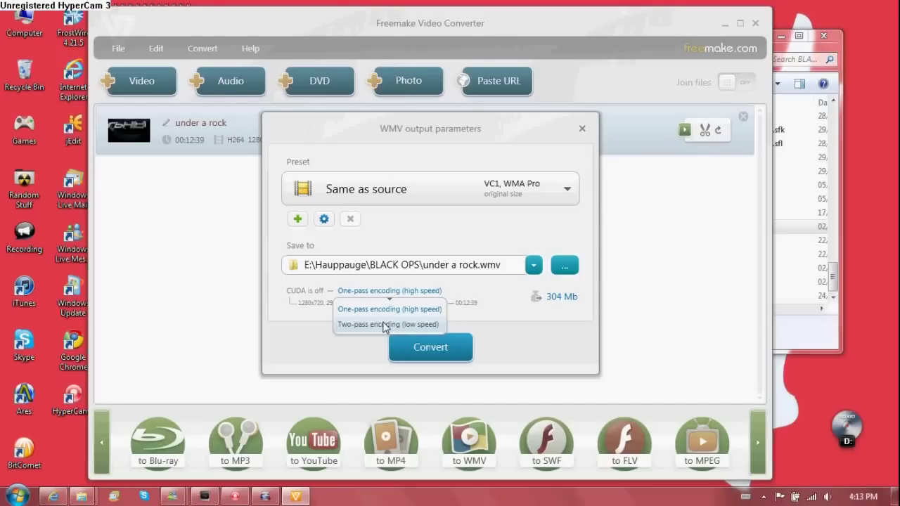
click(556, 325)
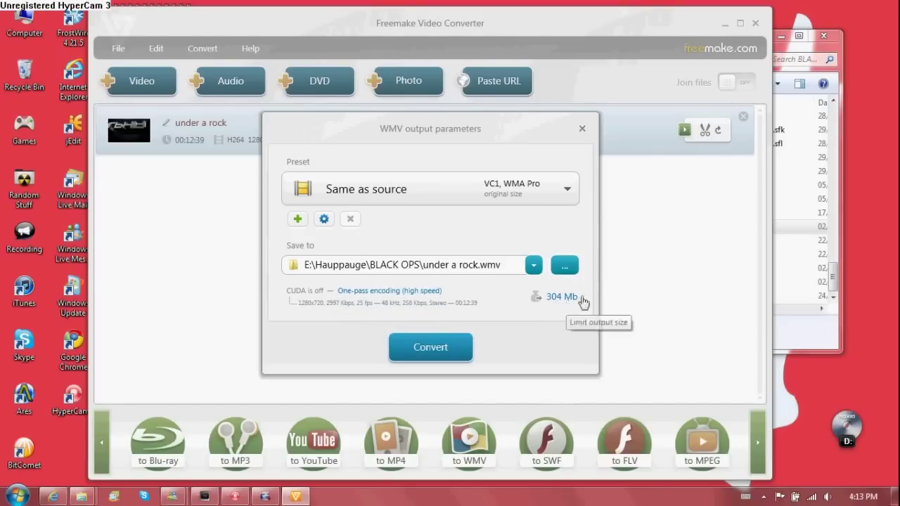
click(793, 51)
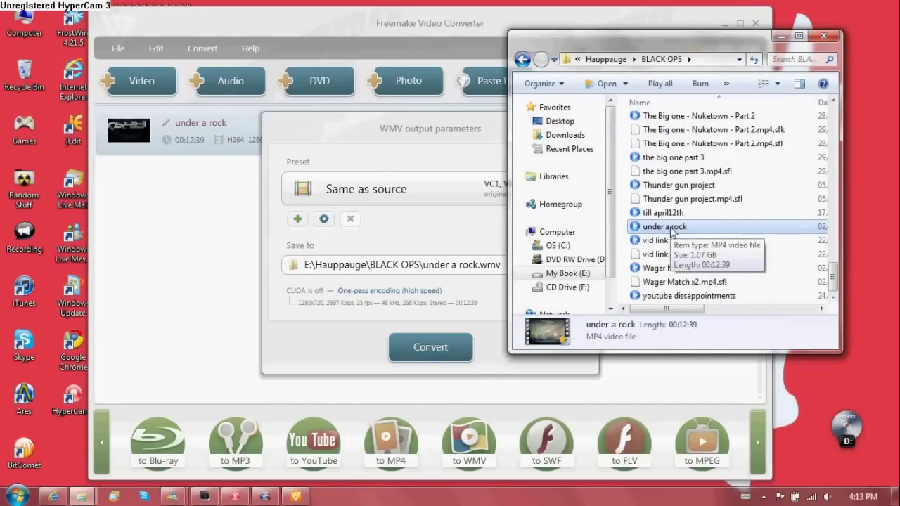
click(507, 294)
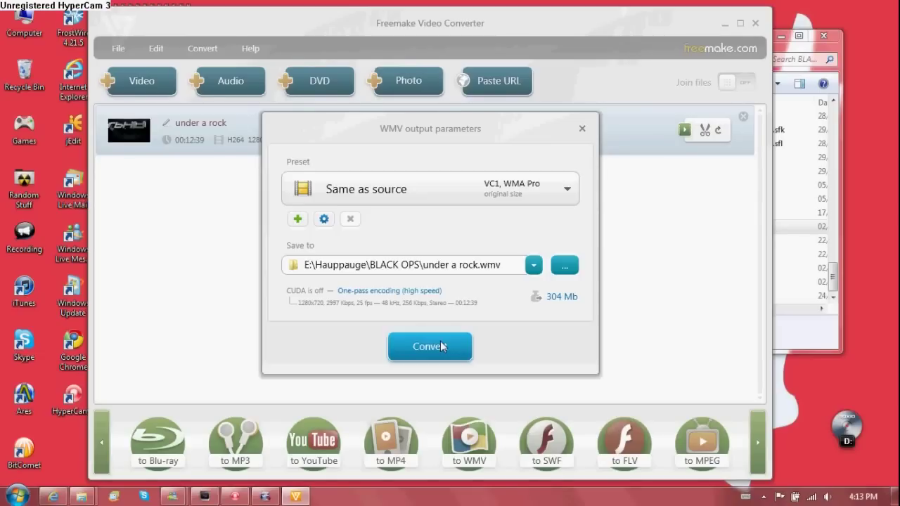
Start the WMV conversion and check the new under a rock file in BLACK OPS.
click(414, 353)
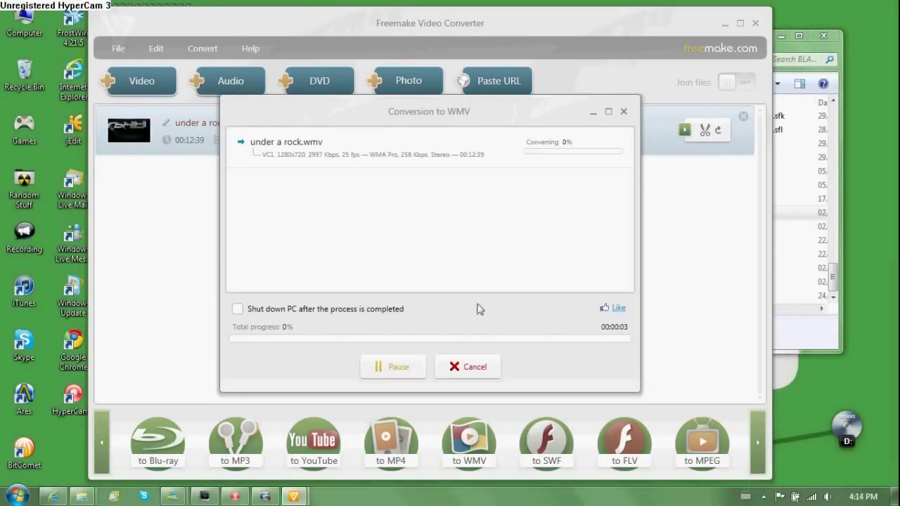
click(806, 48)
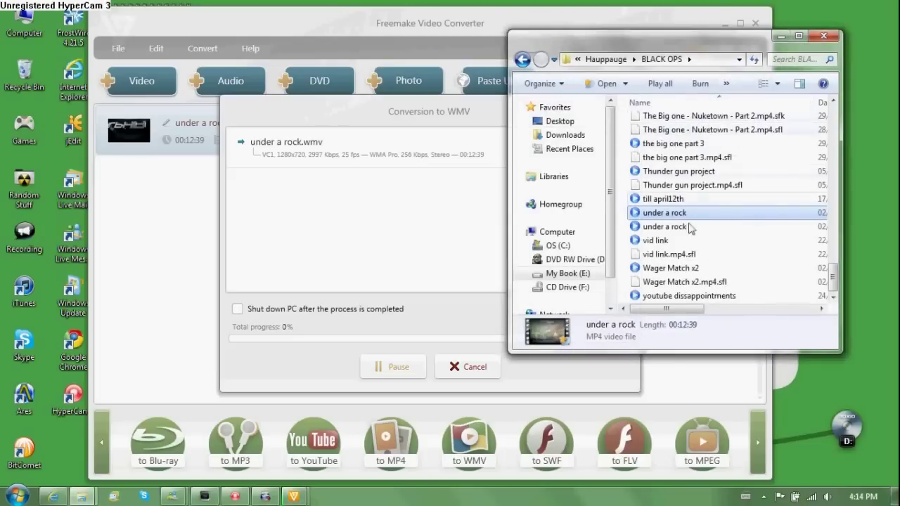
scroll(699, 239, up, 1)
scroll(703, 242, up, 2)
scroll(696, 245, down, 3)
scroll(694, 196, up, 1)
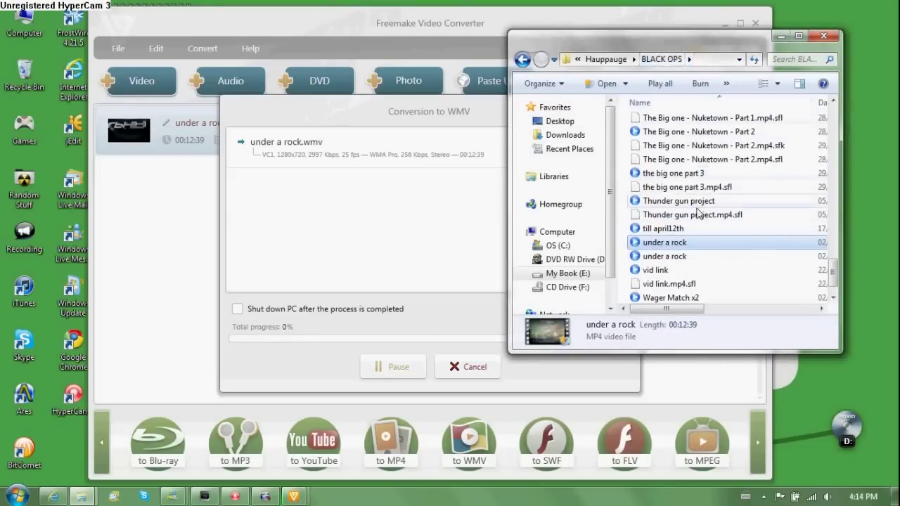
mouse_move(685, 261)
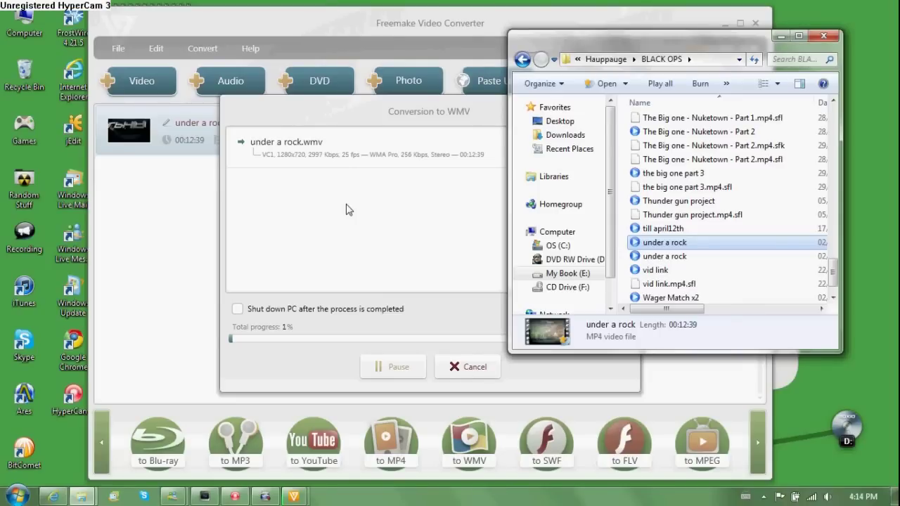
Bring the Conversion to WMV progress window to the front and nudge it slightly.
click(484, 23)
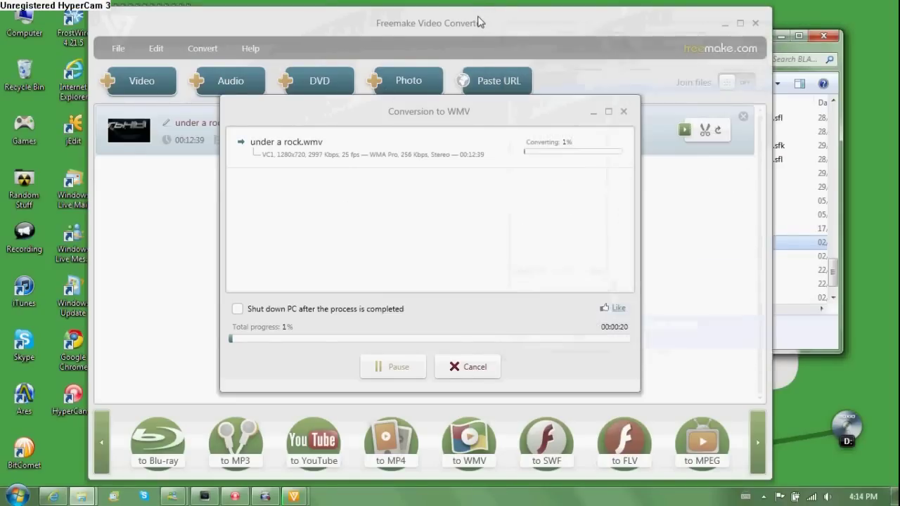
drag(492, 116, 509, 127)
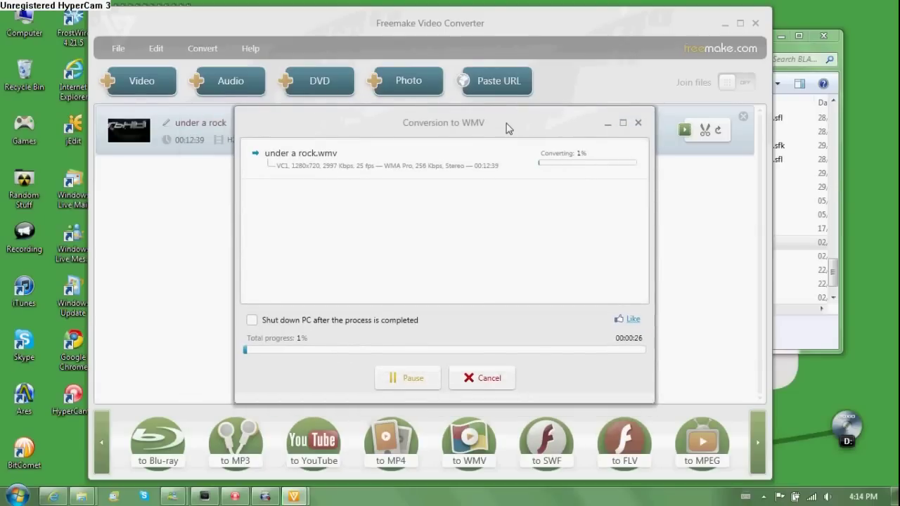